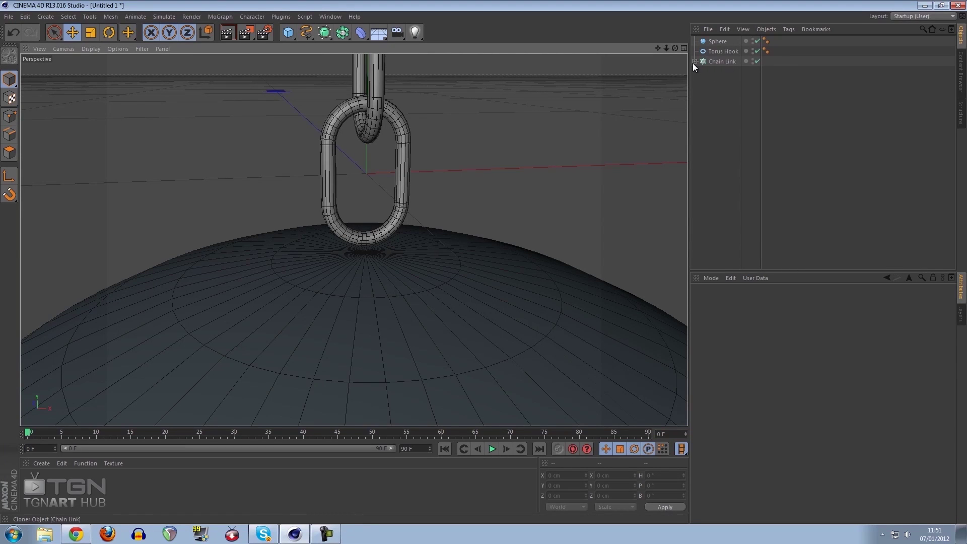
# Copy the Chain Link Sweep out of the Chain Link cloner as a separate object, and hide the cloner in the viewport
pyautogui.click(694, 61)
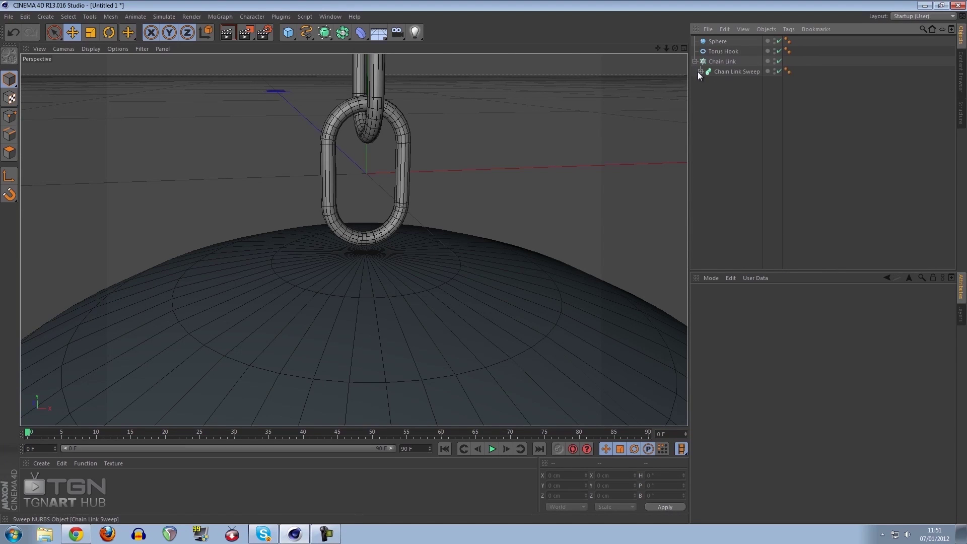
pyautogui.click(699, 71)
pyautogui.click(733, 72)
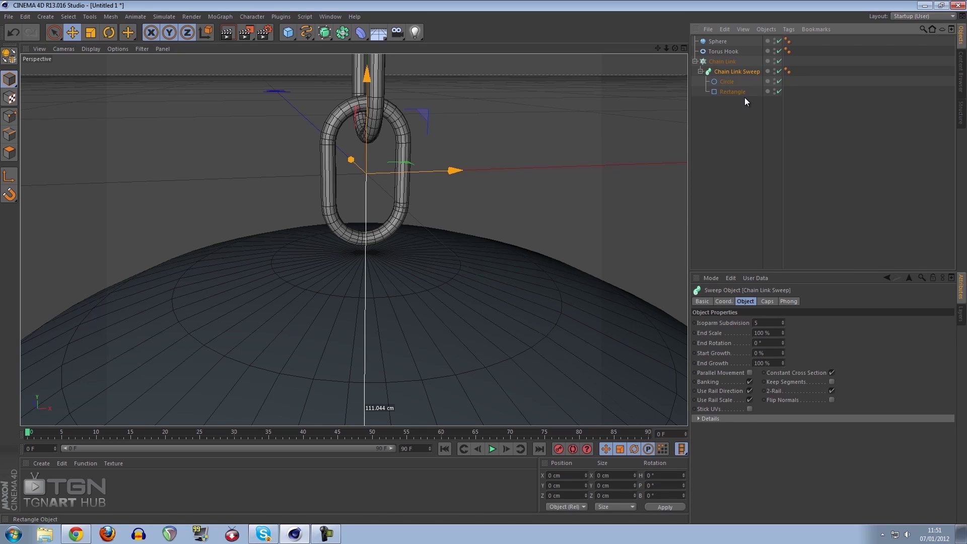
pyautogui.keyDown('ctrl'); pyautogui.moveTo(722, 70); pyautogui.dragTo(720, 155); pyautogui.keyUp('ctrl')
pyautogui.click(695, 62)
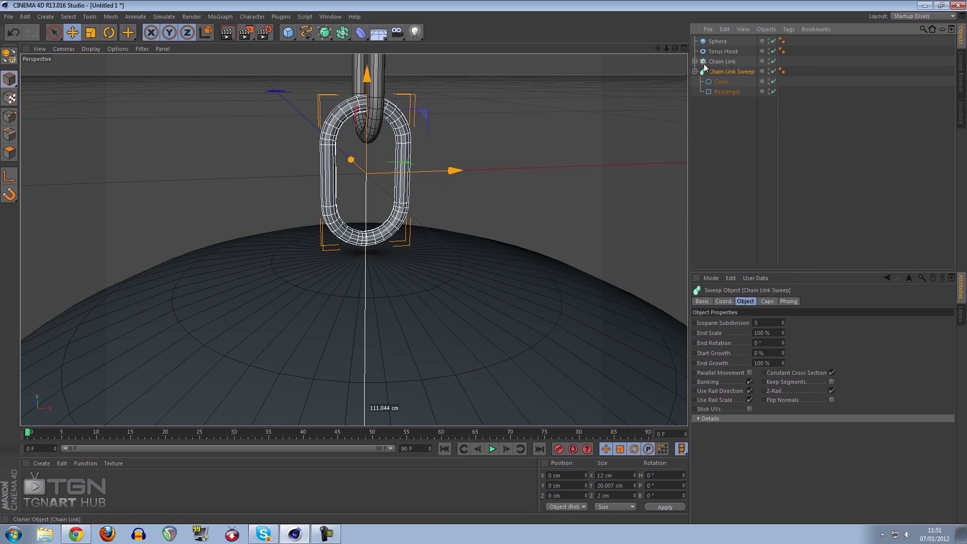
pyautogui.doubleClick(768, 60)
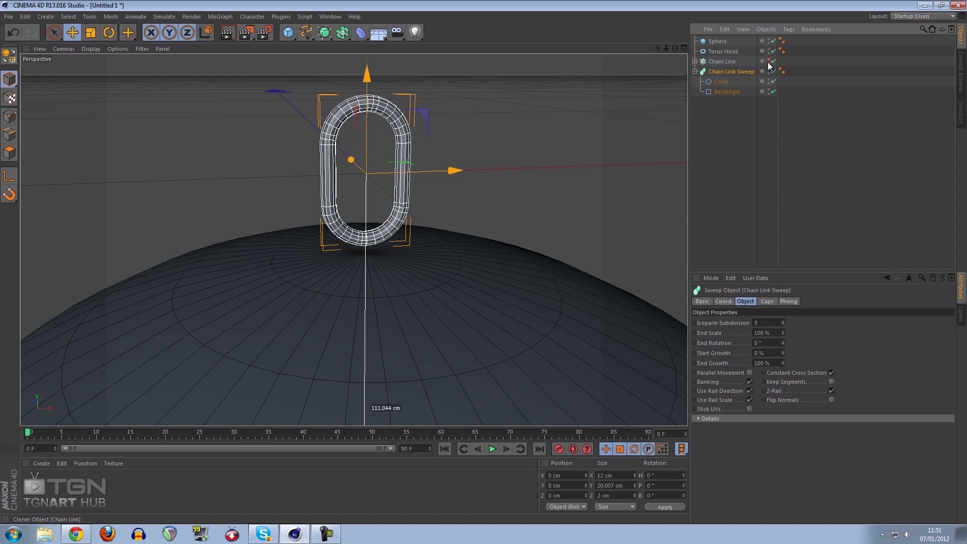
# In the Front view, make the copied sweep's Rectangle spline editable and switch to point editing with Live Selection
pyautogui.click(683, 48)
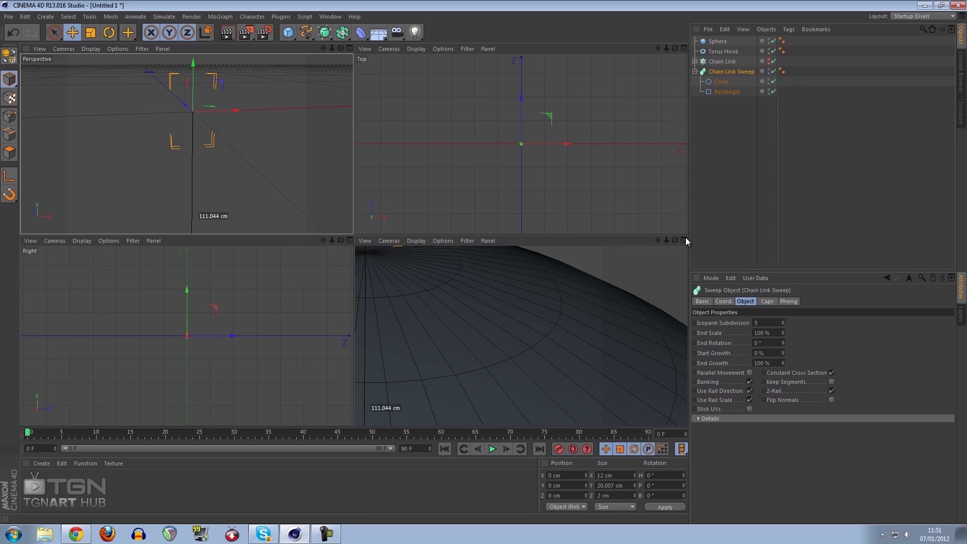
pyautogui.click(683, 240)
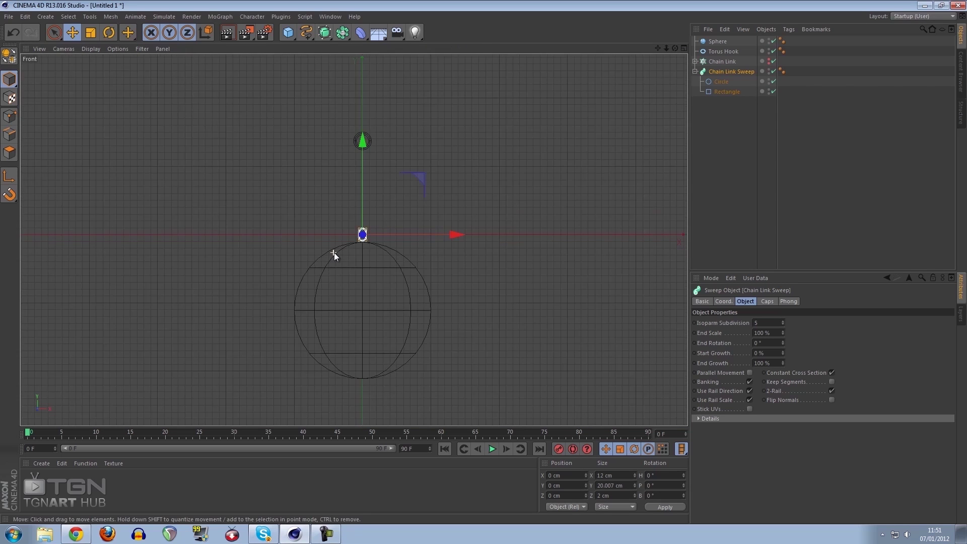
pyautogui.scroll(4, 334, 253)
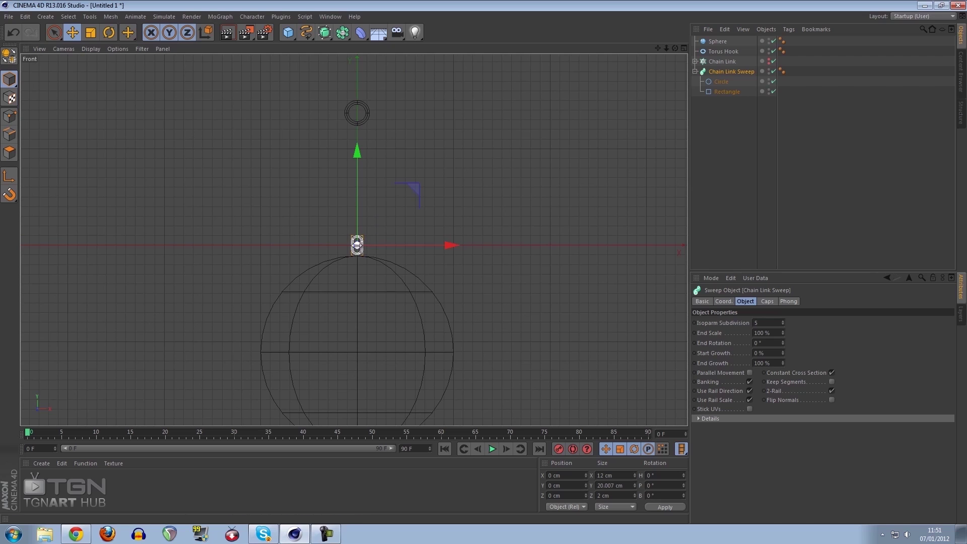
pyautogui.press('o')
pyautogui.scroll(-3, 440, 292)
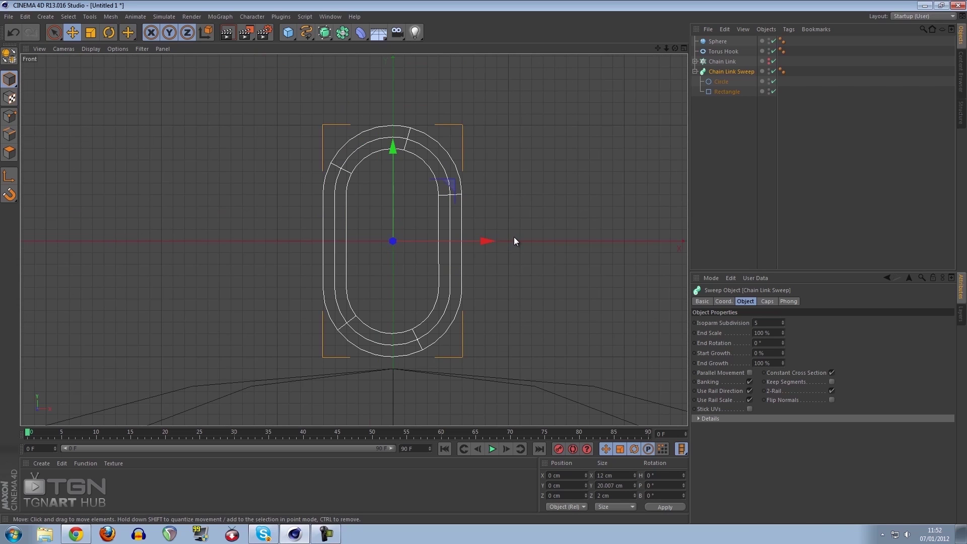
pyautogui.scroll(1, 513, 237)
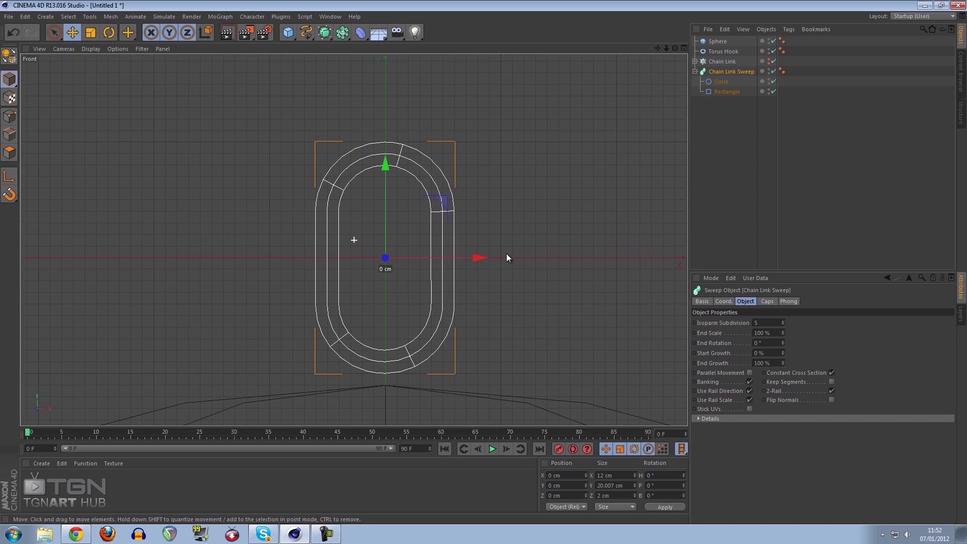
pyautogui.click(729, 93)
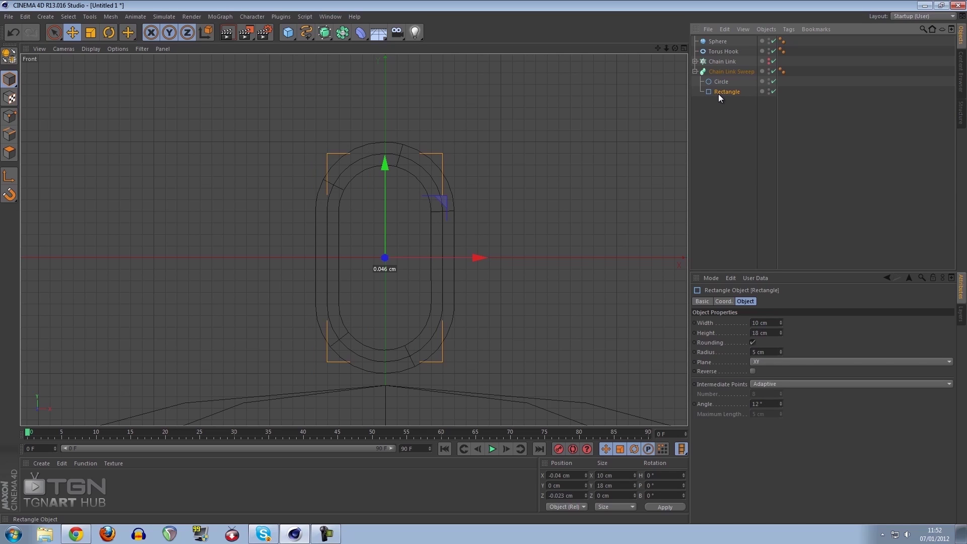
pyautogui.press('c')
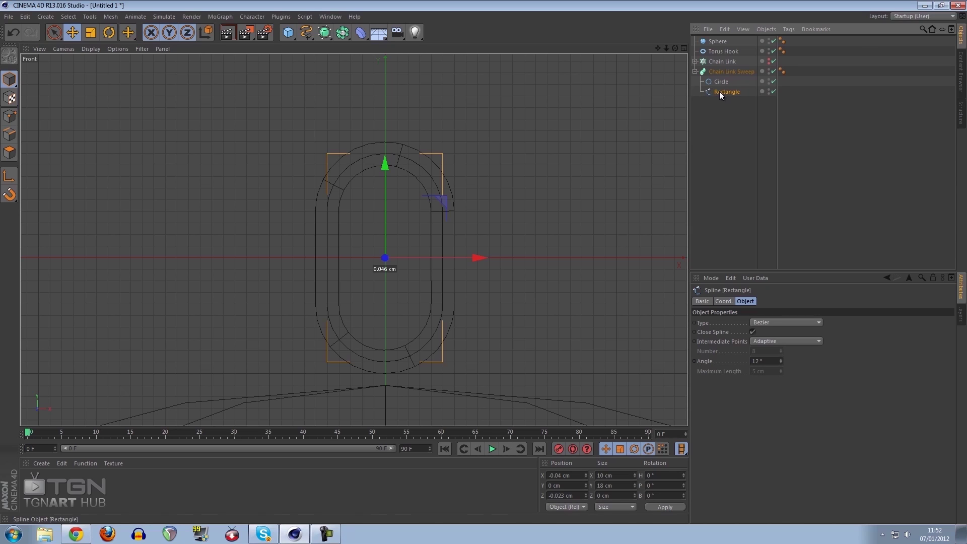
pyautogui.click(9, 116)
pyautogui.click(54, 32)
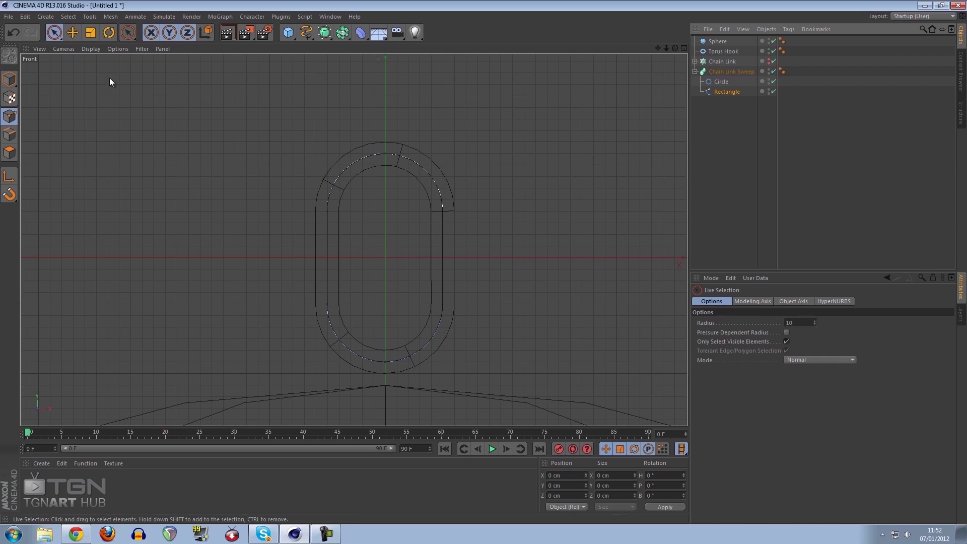
# Try to disconnect the Rectangle spline's two lower side points
pyautogui.click(385, 363)
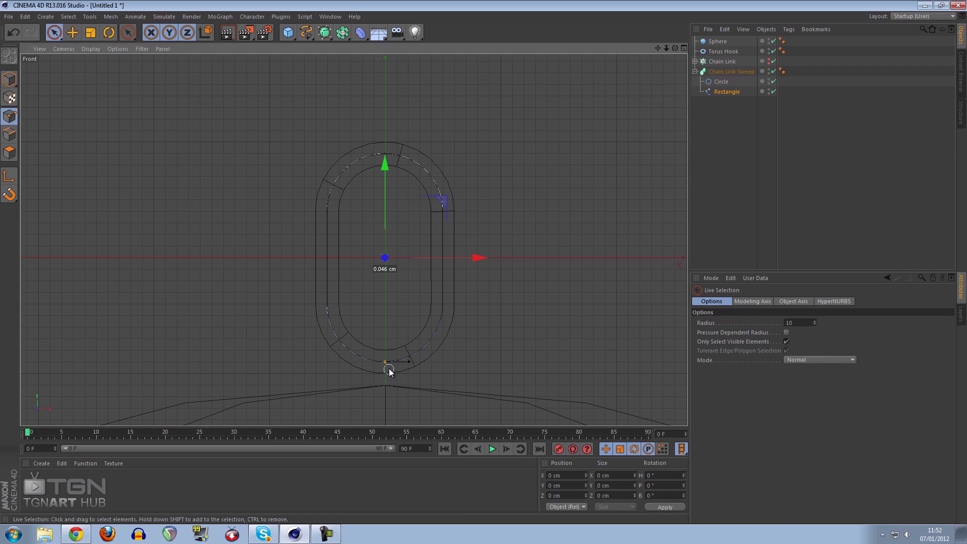
pyautogui.click(442, 304)
pyautogui.keyDown('shift'); pyautogui.click(327, 305); pyautogui.keyUp('shift')
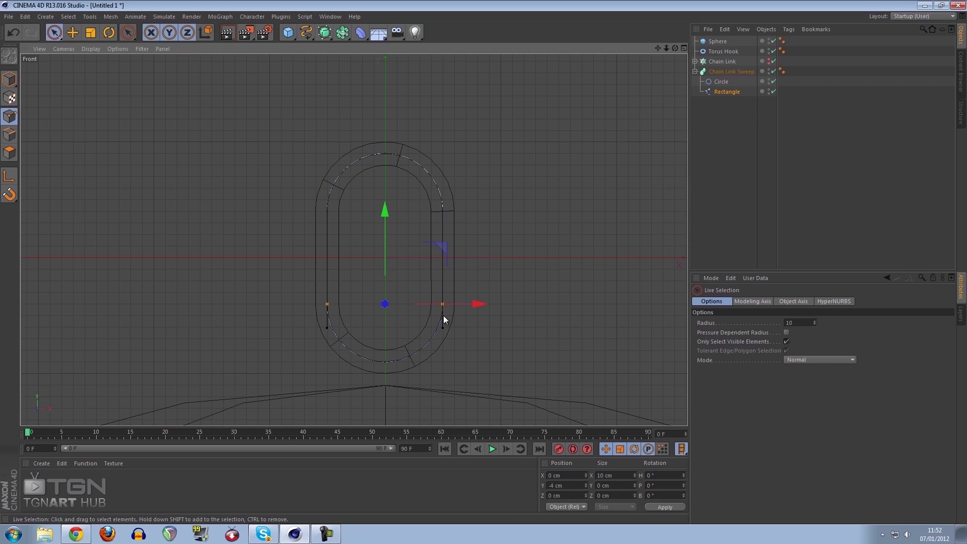
pyautogui.rightClick(486, 267)
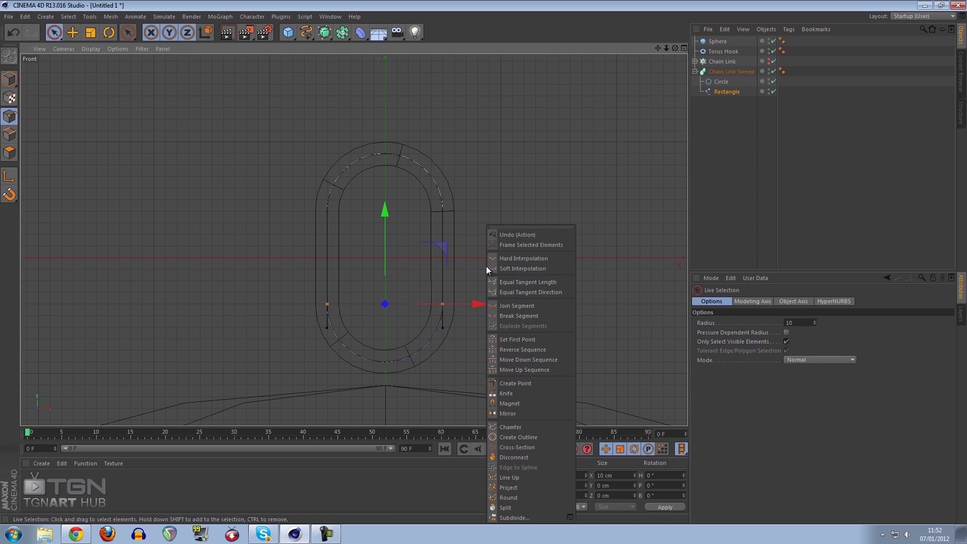
pyautogui.click(530, 455)
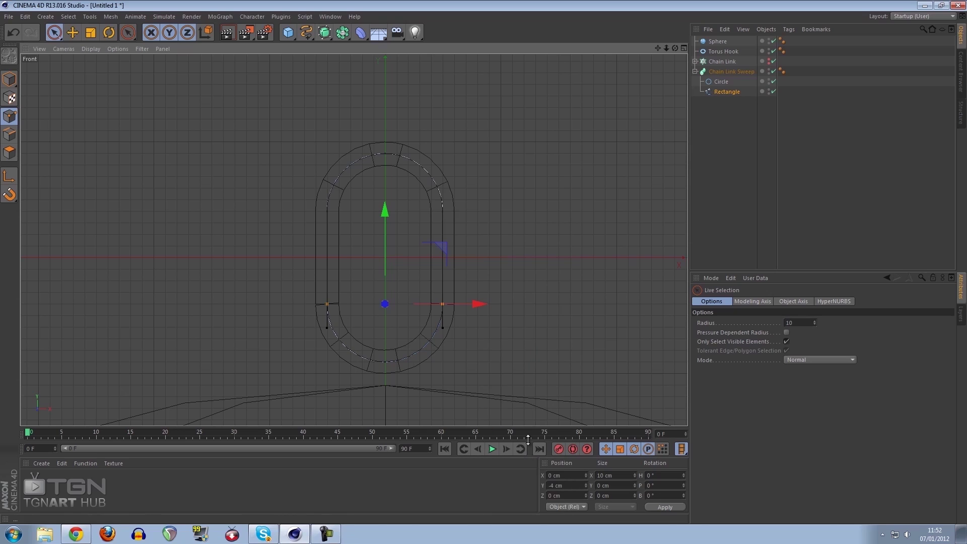
# Try deleting the spline's bottom point together with the two lower side points, and undo the deletion
pyautogui.click(442, 304)
pyautogui.keyDown('shift'); pyautogui.click(384, 361); pyautogui.keyUp('shift')
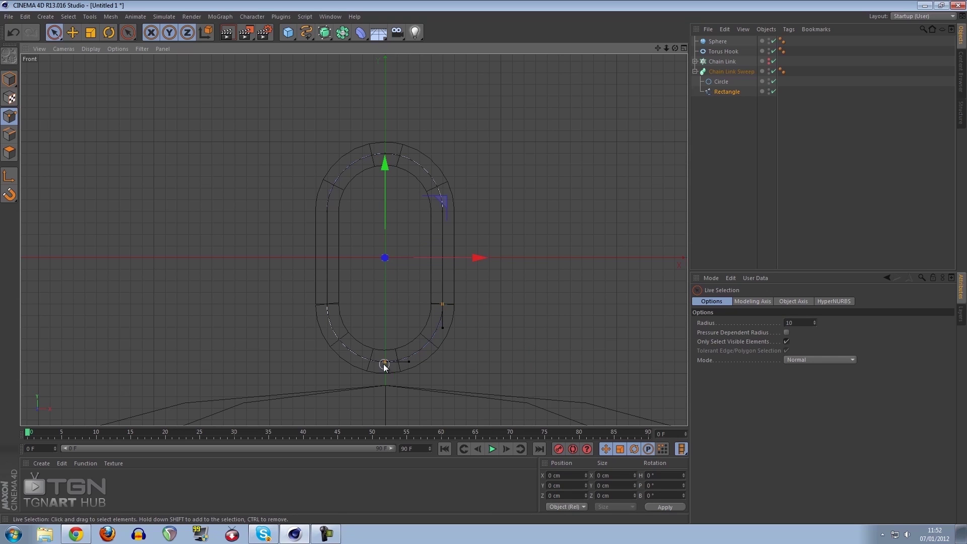
pyautogui.keyDown('shift'); pyautogui.click(327, 304); pyautogui.keyUp('shift')
pyautogui.press('Delete')
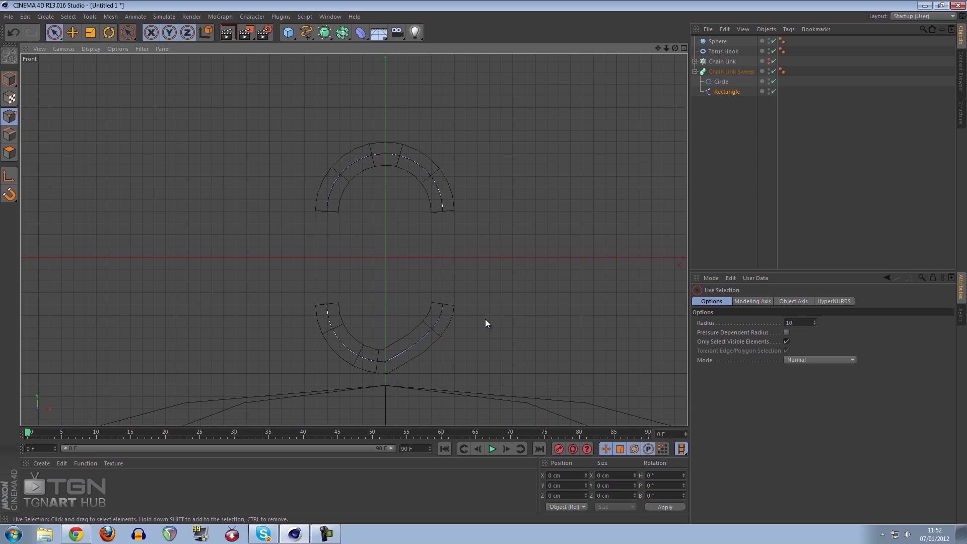
pyautogui.hotkey('ctrl', 'z')
pyautogui.hotkey('ctrl', 'z')
# Try to delete only the bottom point of the Rectangle spline and inspect the lower side joints up close
pyautogui.click(384, 362)
pyautogui.click(419, 357)
pyautogui.click(381, 361)
pyautogui.press('Delete')
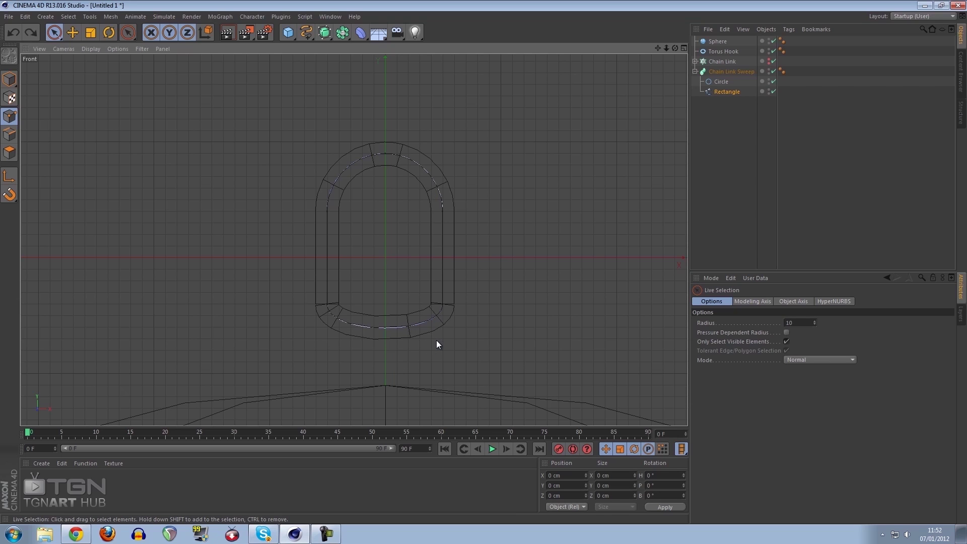
pyautogui.scroll(8, 381, 328)
pyautogui.scroll(5, 297, 284)
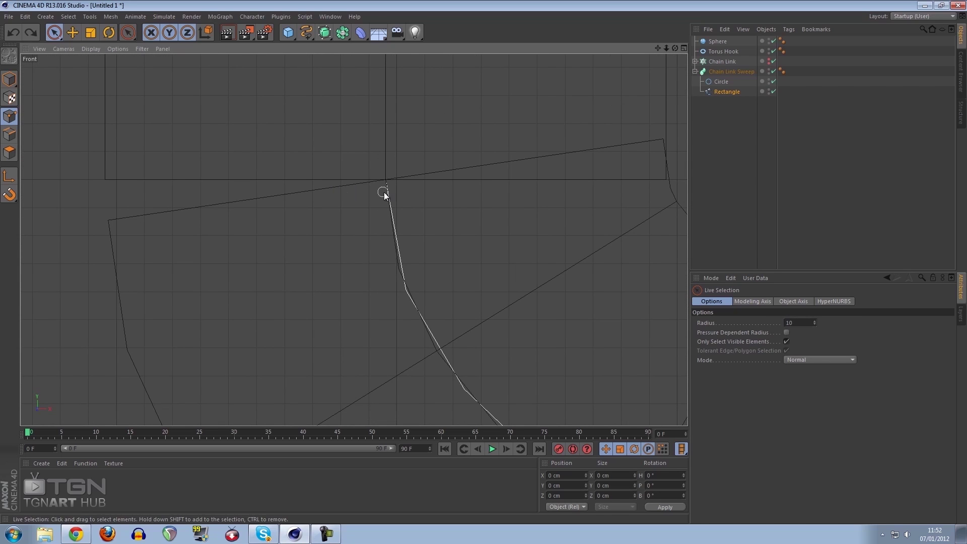
pyautogui.keyDown('alt'); pyautogui.moveTo(376, 239); pyautogui.dragTo(96, 165, button='middle'); pyautogui.keyUp('alt')
pyautogui.scroll(-2, 96, 165)
pyautogui.press('Return')
pyautogui.scroll(-3, 115, 168)
pyautogui.scroll(-4, 469, 301)
pyautogui.keyDown('alt'); pyautogui.moveTo(420, 289); pyautogui.dragTo(462, 340, button='middle'); pyautogui.keyUp('alt')
# Undo the bottom point's deletion and the earlier Disconnect on the Rectangle spline
pyautogui.hotkey('ctrl', 'z')
pyautogui.hotkey('ctrl', 'z')
pyautogui.keyDown('alt'); pyautogui.moveTo(491, 286); pyautogui.dragTo(472, 339, button='middle'); pyautogui.keyUp('alt')
pyautogui.keyDown('alt'); pyautogui.moveTo(436, 283); pyautogui.dragTo(439, 281, button='middle'); pyautogui.keyUp('alt')
pyautogui.click(12, 32)
pyautogui.hotkey('ctrl', 'z')
pyautogui.hotkey('ctrl', 'z')
pyautogui.hotkey('ctrl', 'z')
pyautogui.hotkey('ctrl', 'z')
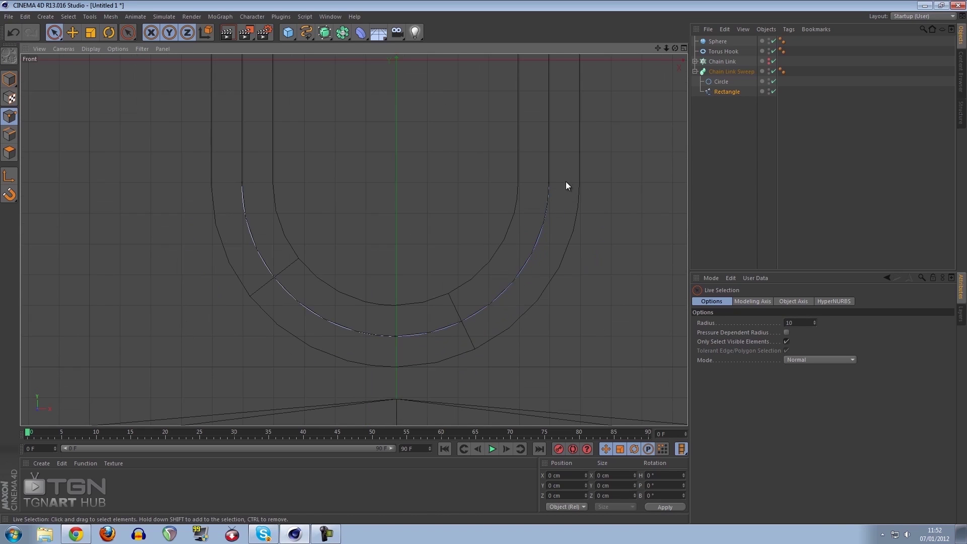
# Disconnect the Rectangle spline at its bottom point and both lower side points
pyautogui.keyDown('shift'); pyautogui.click(394, 336); pyautogui.keyUp('shift')
pyautogui.keyDown('shift'); pyautogui.click(242, 182); pyautogui.keyUp('shift')
pyautogui.rightClick(606, 227)
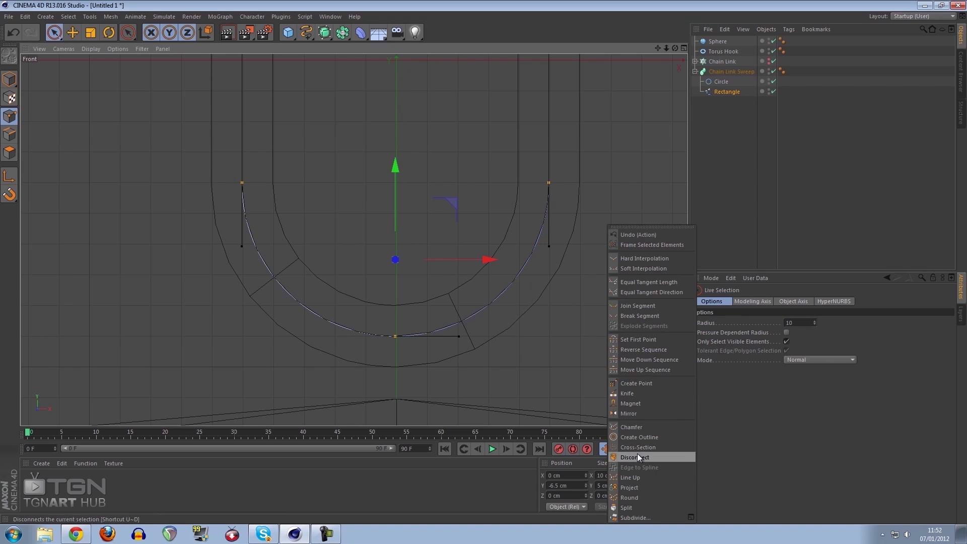
pyautogui.click(655, 457)
pyautogui.click(570, 330)
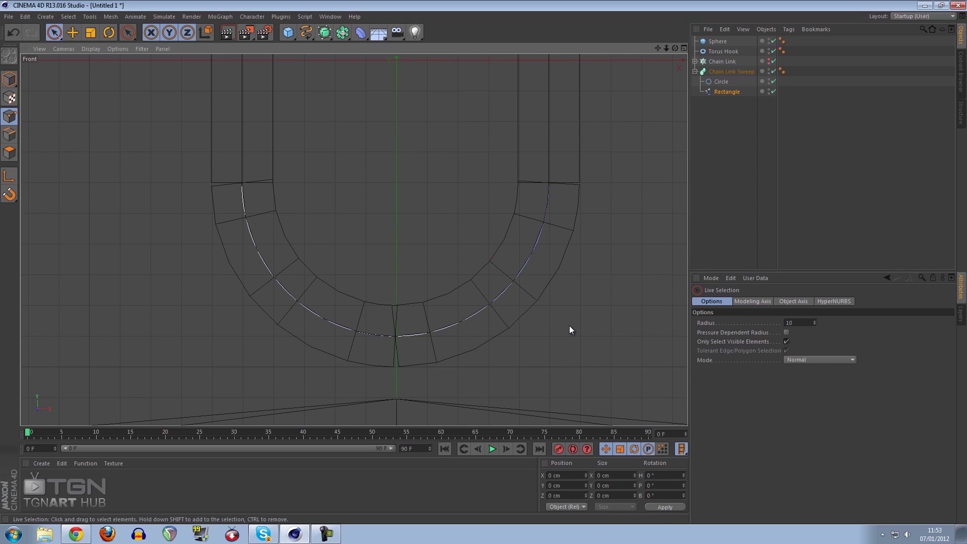
# Delete the disconnected lower arc points of the spline, leaving an upside-down U with two straight legs
pyautogui.click(548, 182)
pyautogui.keyDown('alt'); pyautogui.moveTo(566, 144); pyautogui.dragTo(513, 303, button='middle'); pyautogui.keyUp('alt')
pyautogui.keyDown('alt'); pyautogui.moveTo(451, 400); pyautogui.dragTo(468, 449, button='middle'); pyautogui.keyUp('alt')
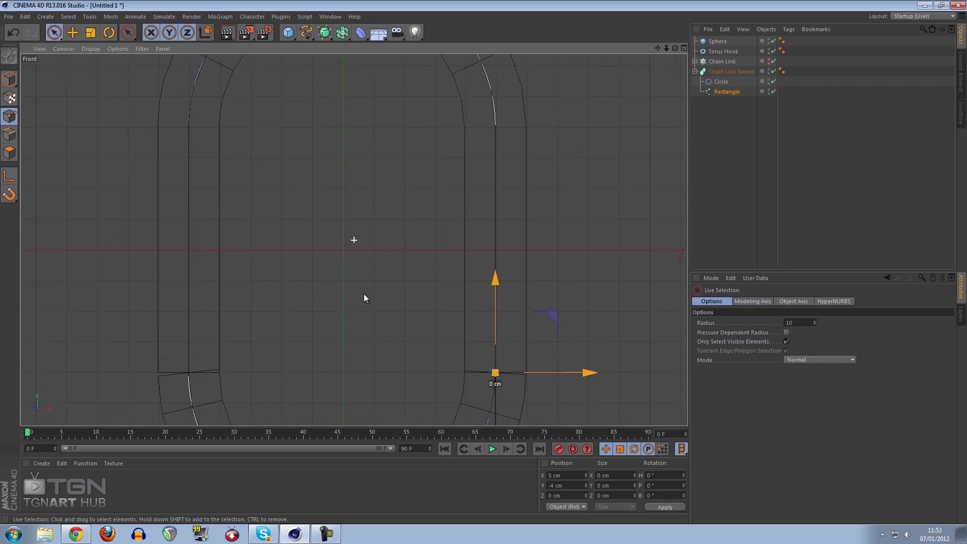
pyautogui.keyDown('alt'); pyautogui.moveTo(364, 297); pyautogui.dragTo(431, 216, button='middle'); pyautogui.keyUp('alt')
pyautogui.click(419, 189)
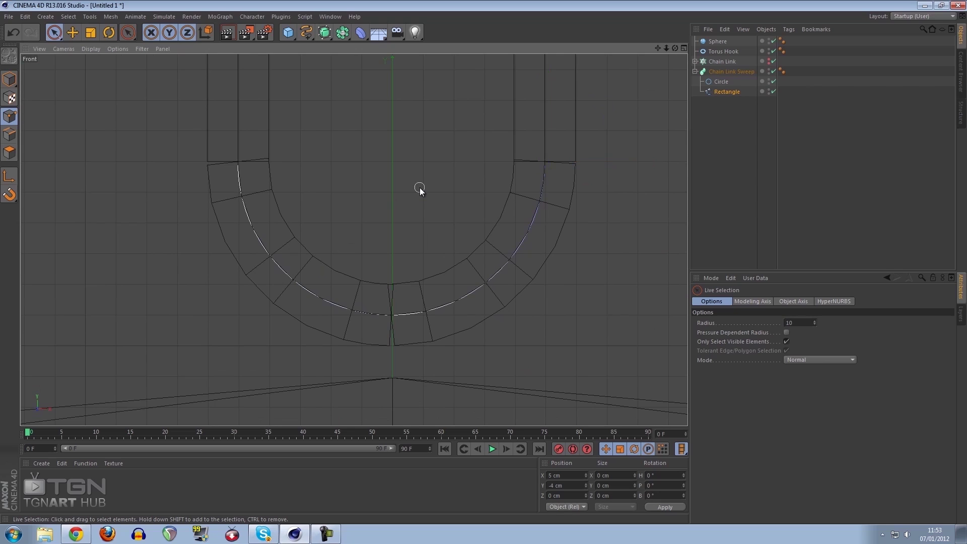
pyautogui.click(388, 318)
pyautogui.press('Delete')
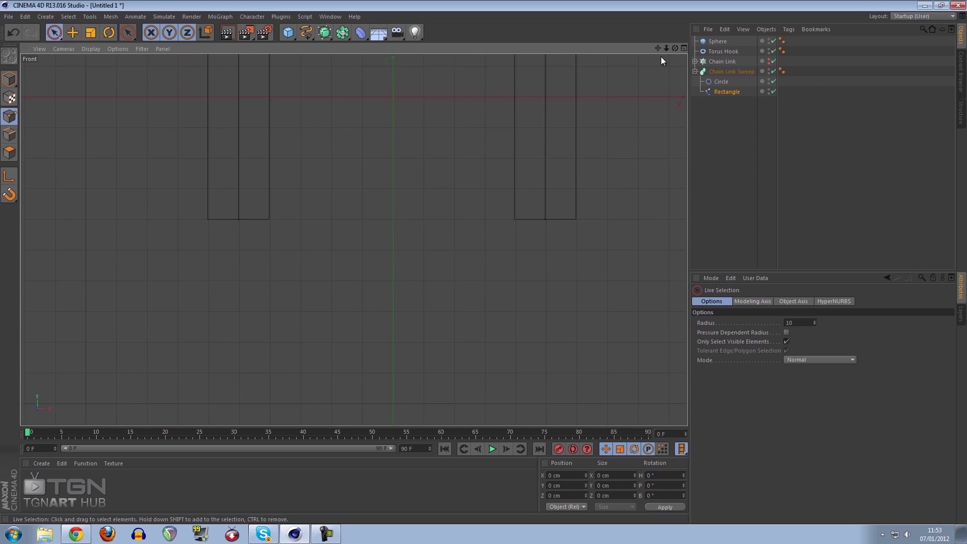
# Return to the Perspective view and make the Chain Link cloner visible again around the U-shaped sweep
pyautogui.click(684, 48)
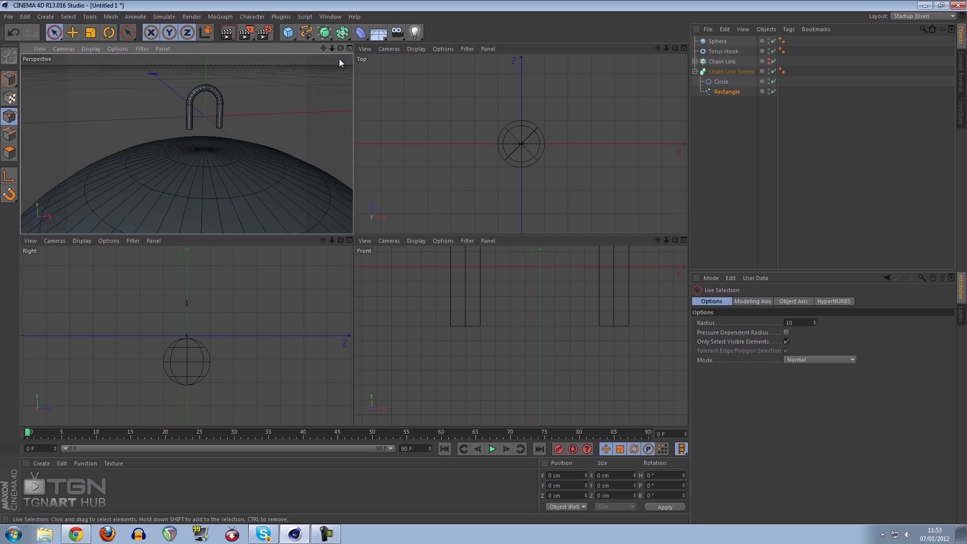
pyautogui.click(349, 48)
pyautogui.keyDown('alt'); pyautogui.moveTo(328, 167); pyautogui.dragTo(481, 264); pyautogui.keyUp('alt')
pyautogui.scroll(5, 477, 267)
pyautogui.keyDown('alt'); pyautogui.moveTo(406, 255); pyautogui.dragTo(427, 250, button='middle'); pyautogui.keyUp('alt')
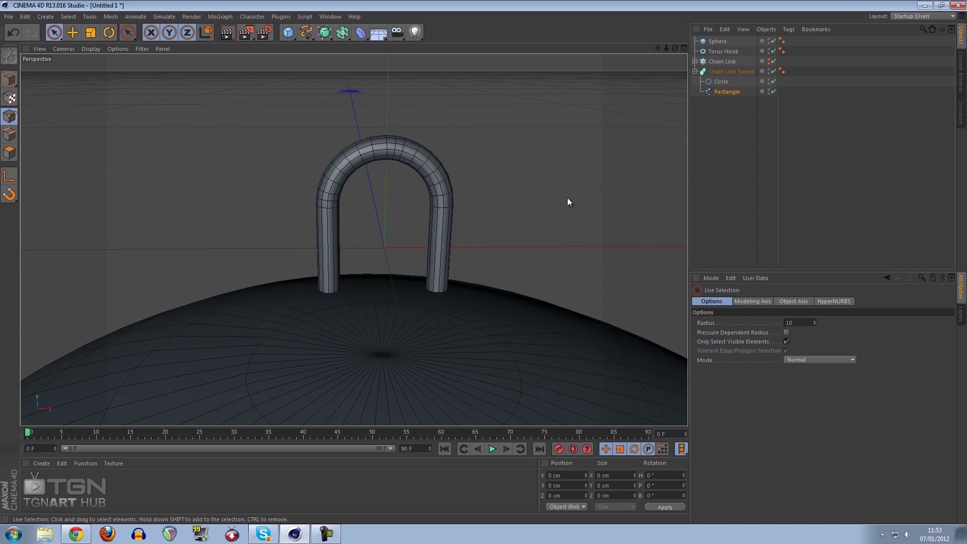
pyautogui.click(695, 71)
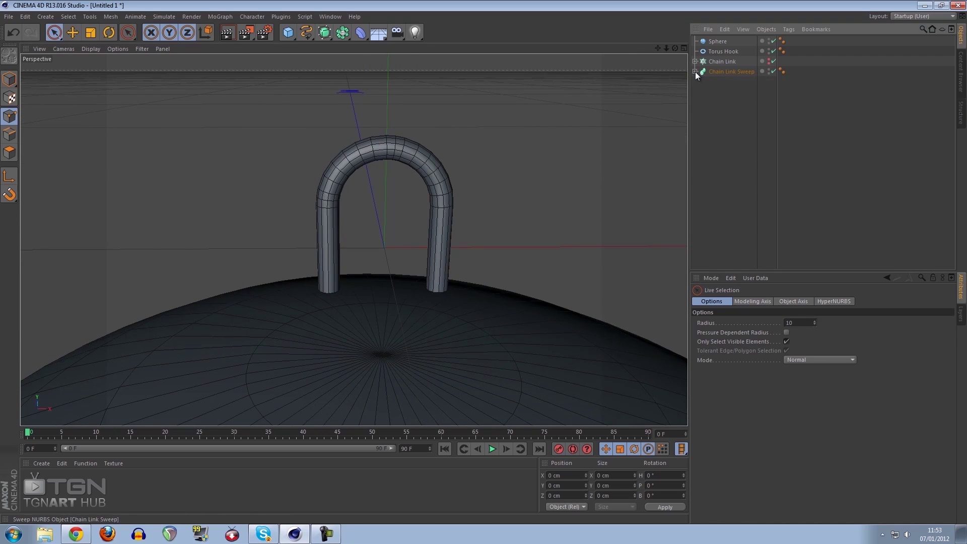
pyautogui.click(769, 60)
pyautogui.keyDown('alt'); pyautogui.moveTo(452, 213); pyautogui.dragTo(416, 192); pyautogui.keyUp('alt')
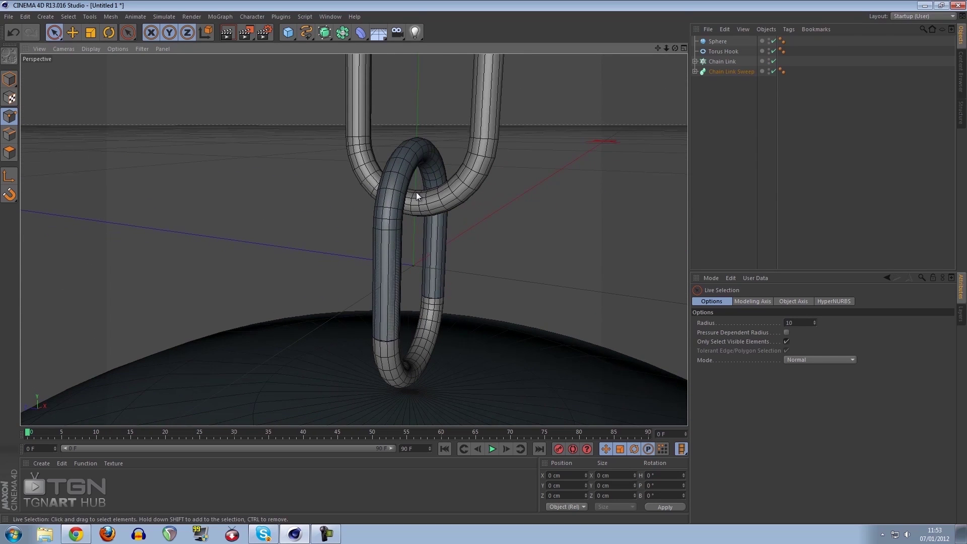
# Rotate the U-shaped Chain Link Sweep about a quarter turn around its vertical axis, perpendicular to the lowest chain link
pyautogui.click(725, 71)
pyautogui.click(92, 34)
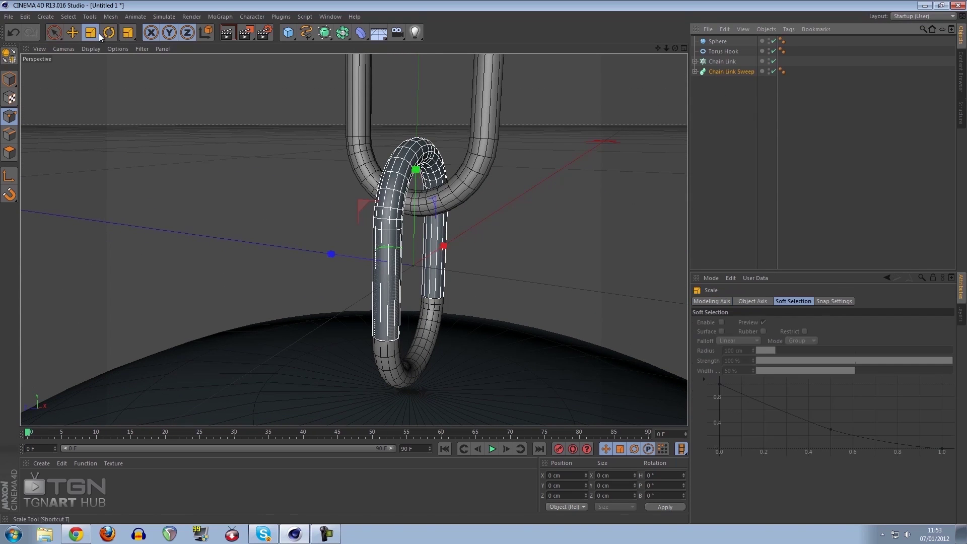
pyautogui.click(109, 32)
pyautogui.moveTo(468, 275); pyautogui.dragTo(372, 277)
# Move the U-shaped sweep down about 8.3 cm so it hooks through the lowest link into the sphere, and deselect it
pyautogui.click(73, 33)
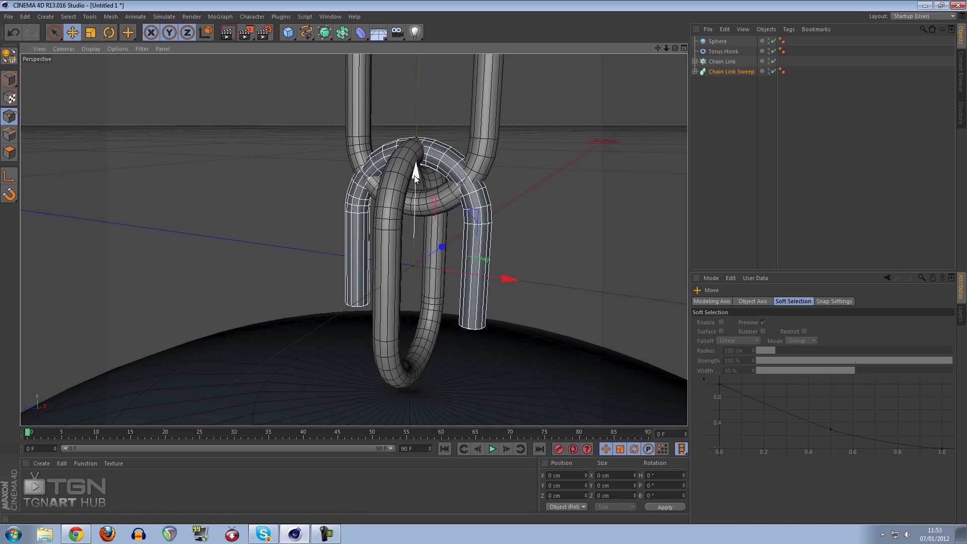
pyautogui.moveTo(414, 173); pyautogui.dragTo(422, 277)
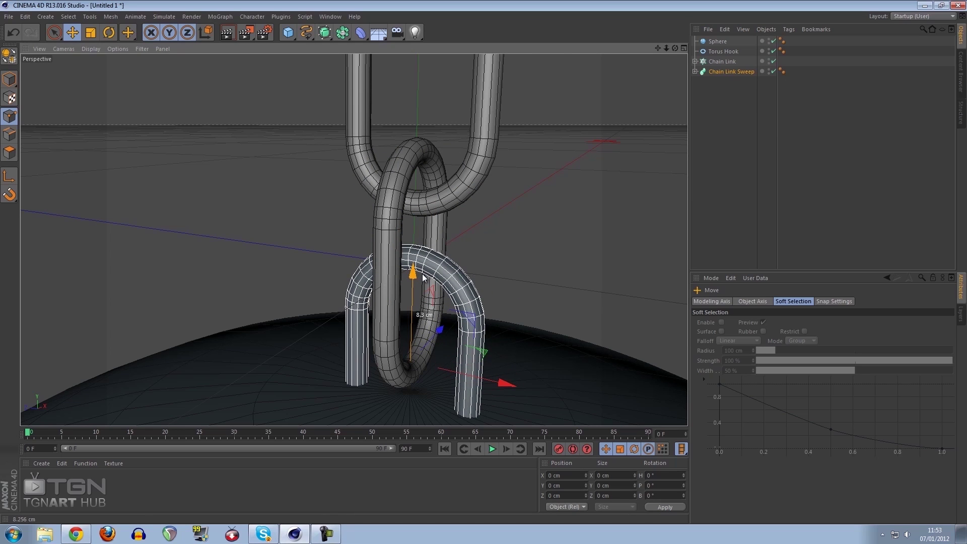
pyautogui.moveTo(422, 277)
pyautogui.mouseDown()
pyautogui.moveTo(425, 232)
pyautogui.moveTo(417, 287)
pyautogui.moveTo(418, 268)
pyautogui.moveTo(428, 276)
pyautogui.mouseUp()
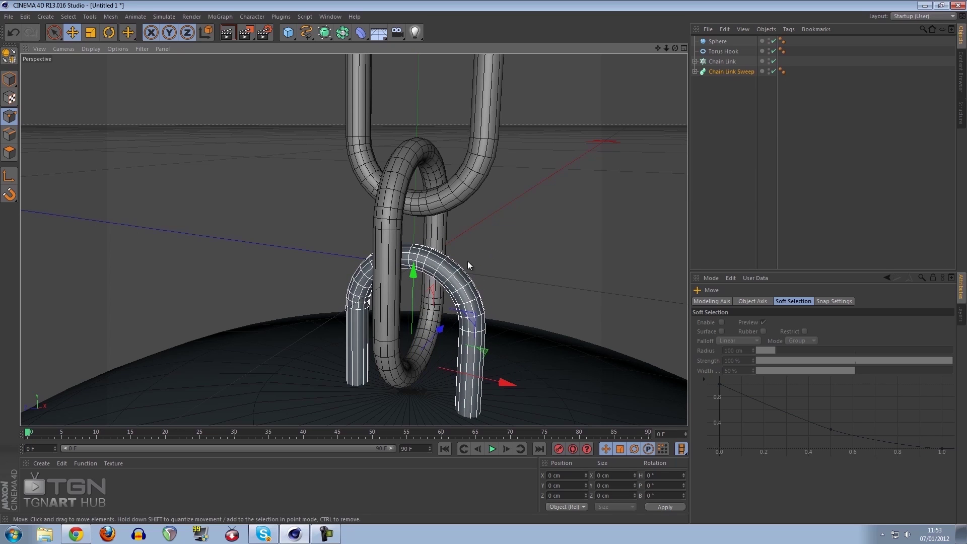
pyautogui.click(733, 143)
pyautogui.hotkey('ctrl', 'shift', 'z')
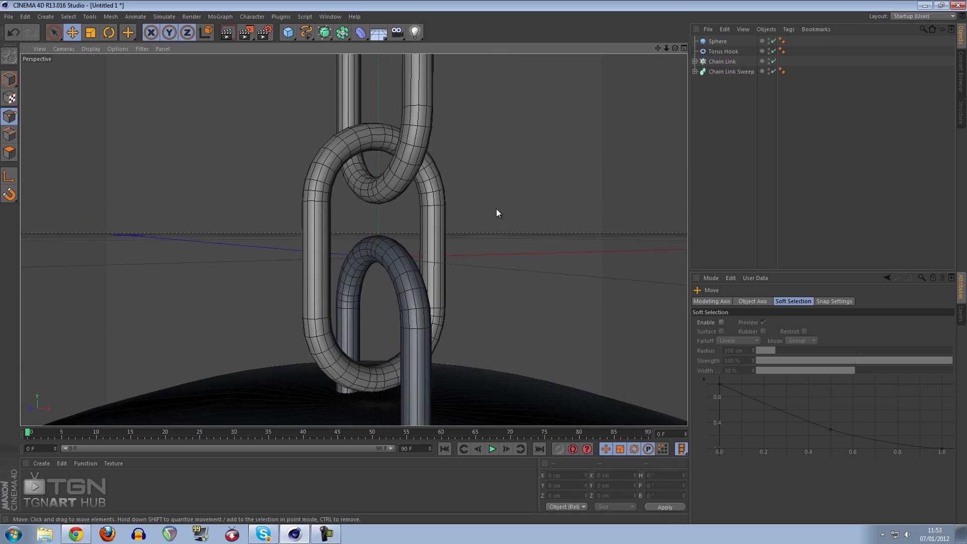
# Check the whole hanging chain and sphere, and reorder the Sphere below the Chain Link Sweep in the object hierarchy
pyautogui.scroll(-8, 496, 165)
pyautogui.keyDown('alt'); pyautogui.moveTo(513, 243); pyautogui.dragTo(487, 171); pyautogui.keyUp('alt')
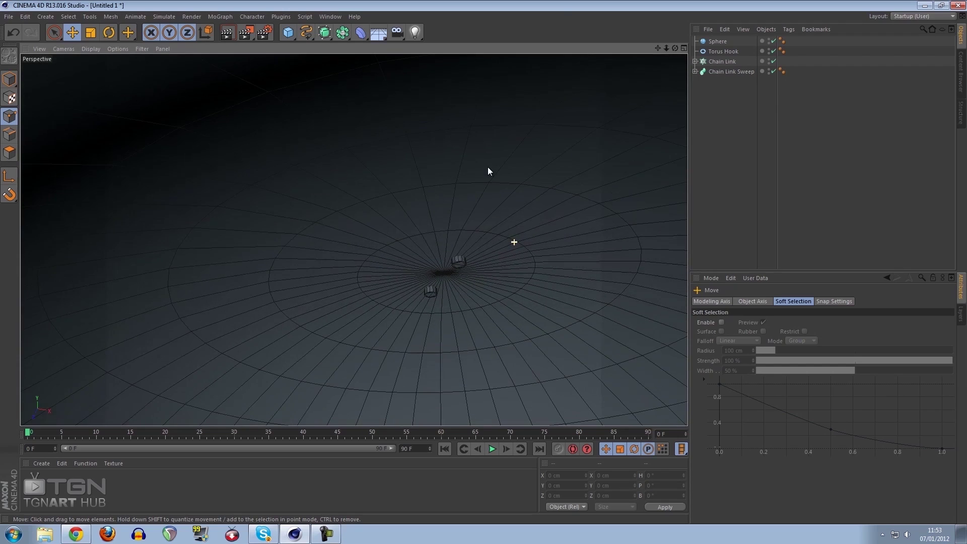
pyautogui.hotkey('ctrl', 'shift', 'z')
pyautogui.hotkey('ctrl', 'shift', 'z')
pyautogui.hotkey('ctrl', 'shift', 'z')
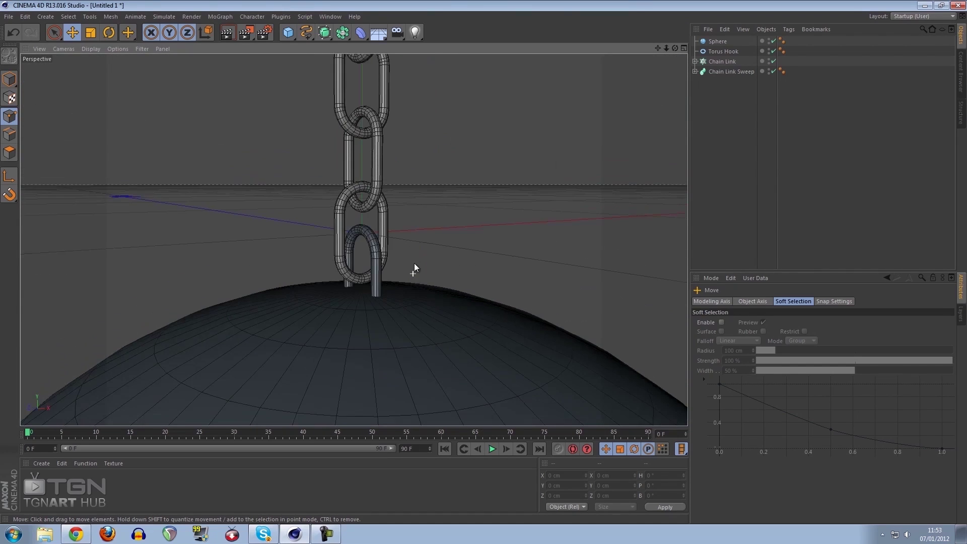
pyautogui.scroll(-6, 415, 237)
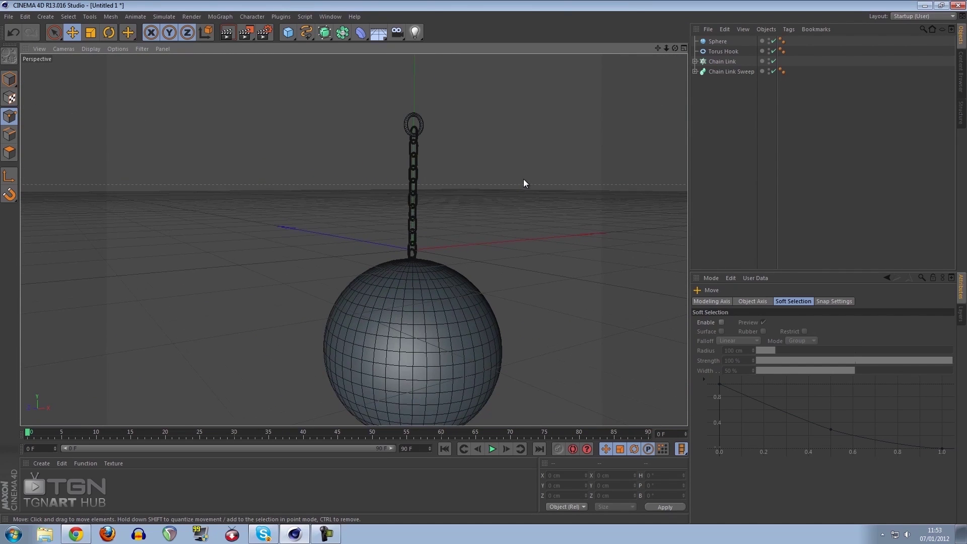
pyautogui.keyDown('alt'); pyautogui.moveTo(532, 188); pyautogui.dragTo(497, 124); pyautogui.keyUp('alt')
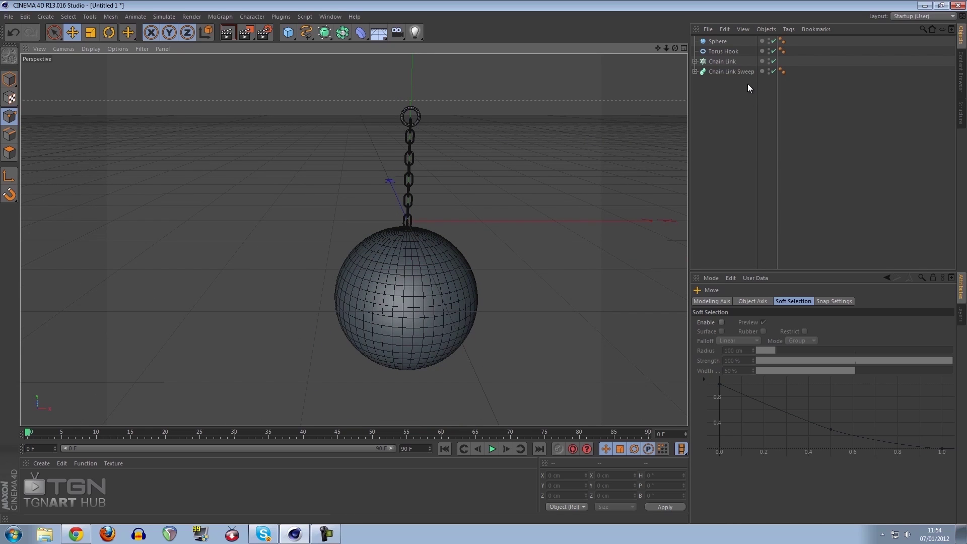
pyautogui.click(719, 41)
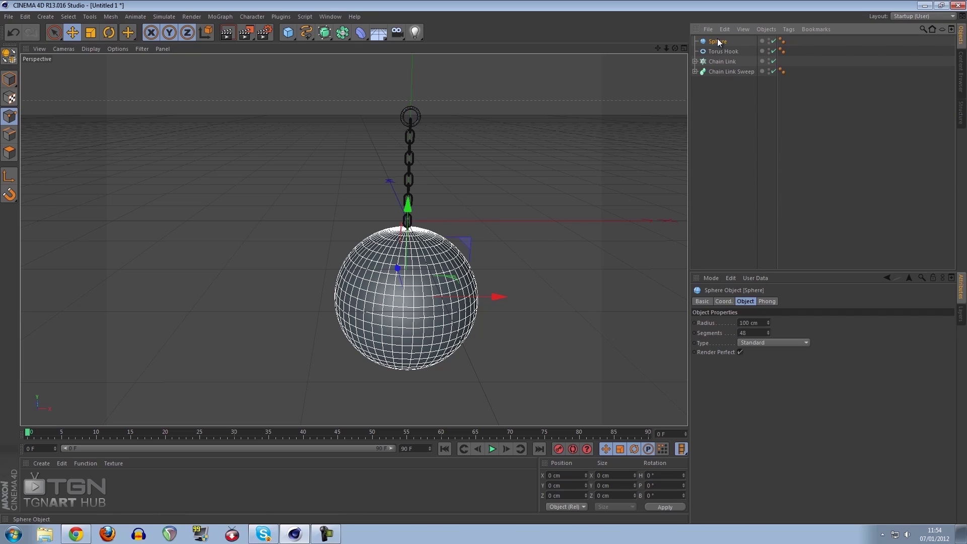
pyautogui.moveTo(717, 40); pyautogui.dragTo(729, 103)
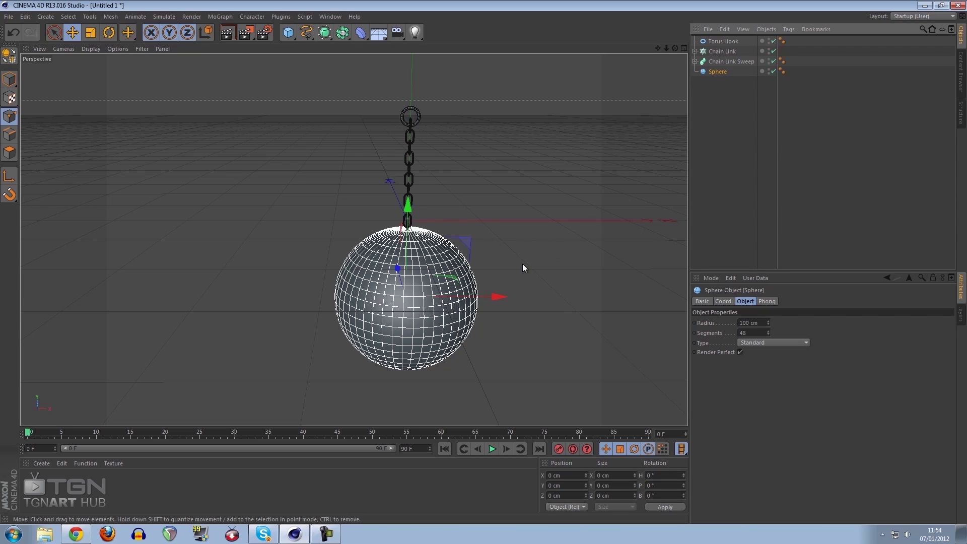
# Rename the Chain Link Sweep as Sphere Connector
pyautogui.click(725, 62)
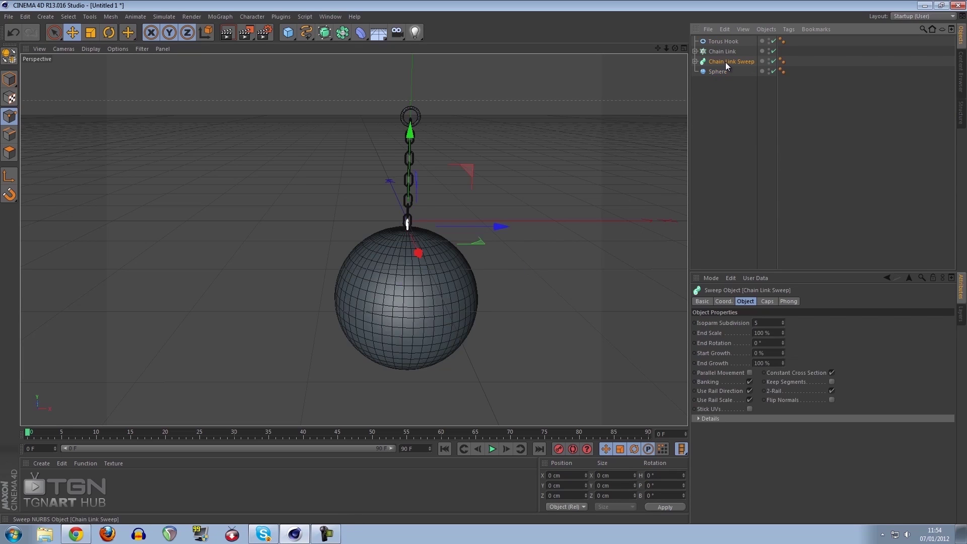
pyautogui.doubleClick(725, 62)
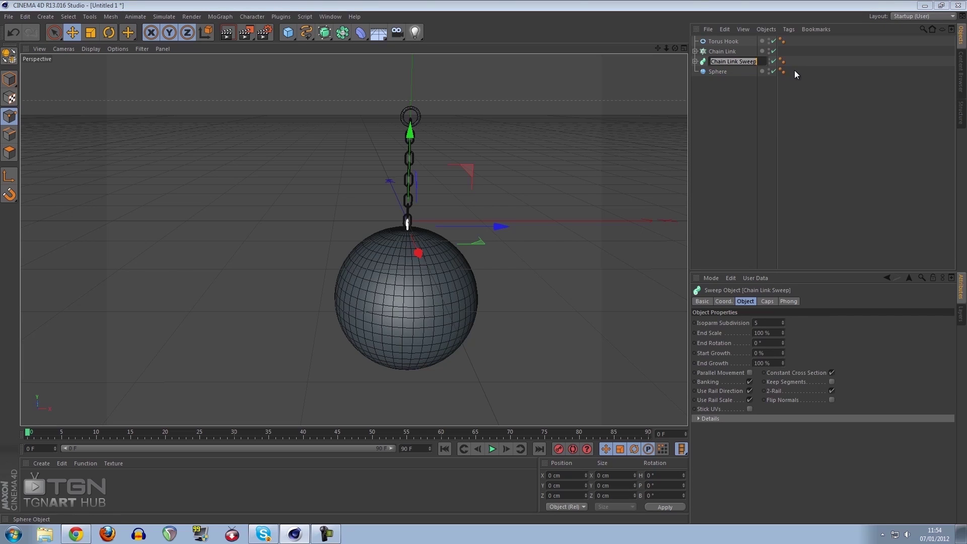
pyautogui.write('Sphere')
pyautogui.press('Return')
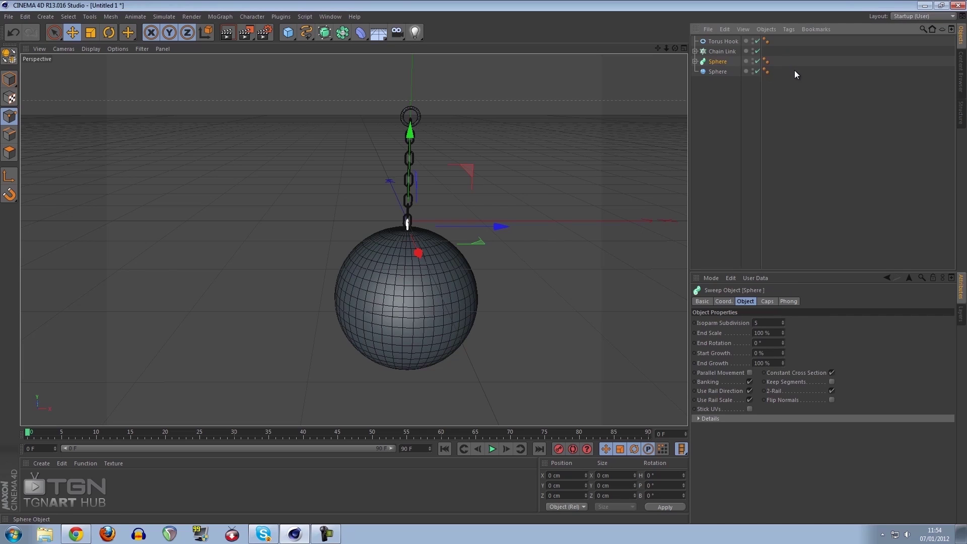
pyautogui.doubleClick(725, 62)
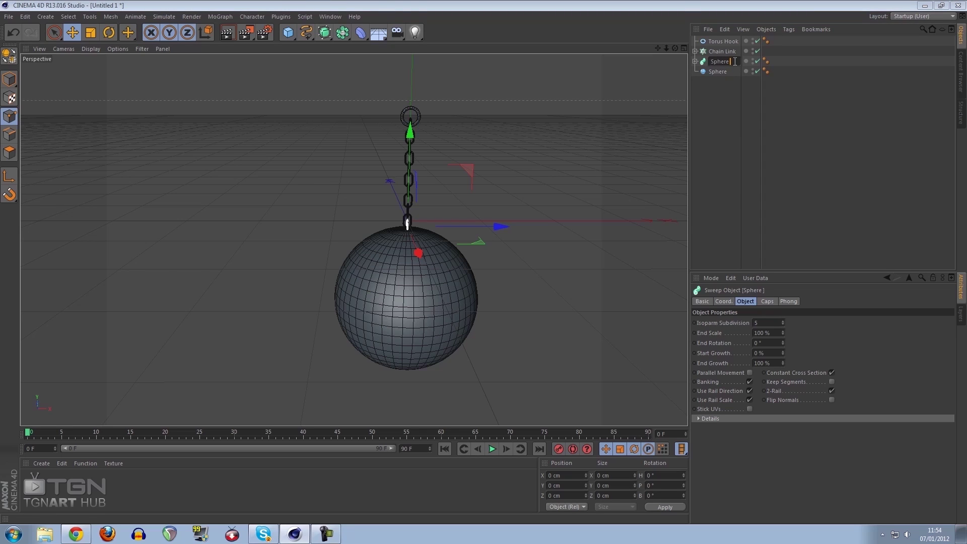
pyautogui.write('Connector')
pyautogui.press('Return')
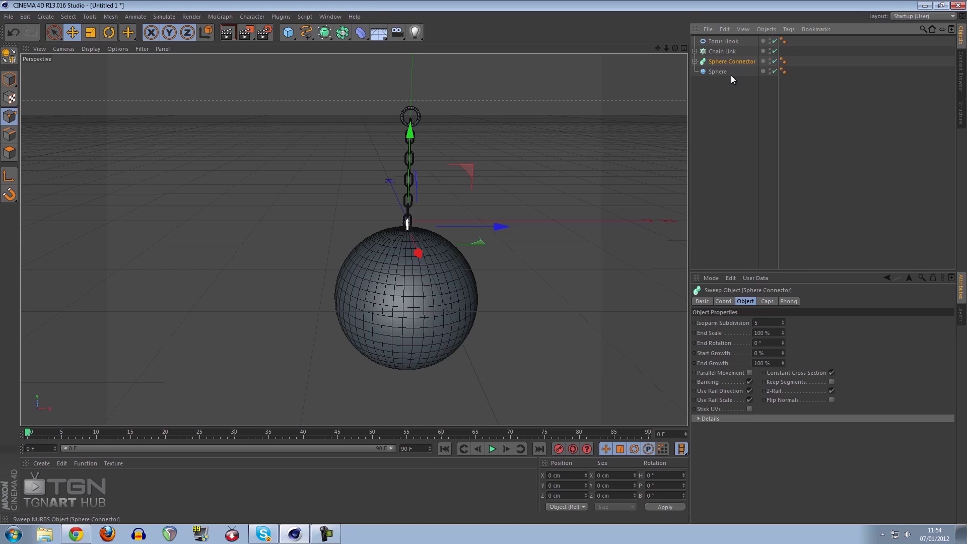
# Group the Torus Hook, Chain Link, Sphere Connector and Sphere under one null object
pyautogui.click(723, 71)
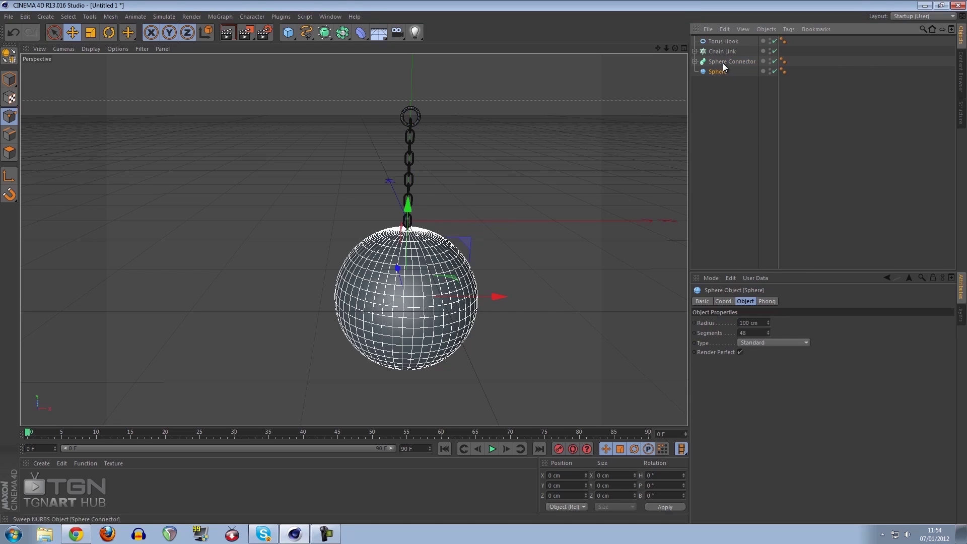
pyautogui.click(723, 62)
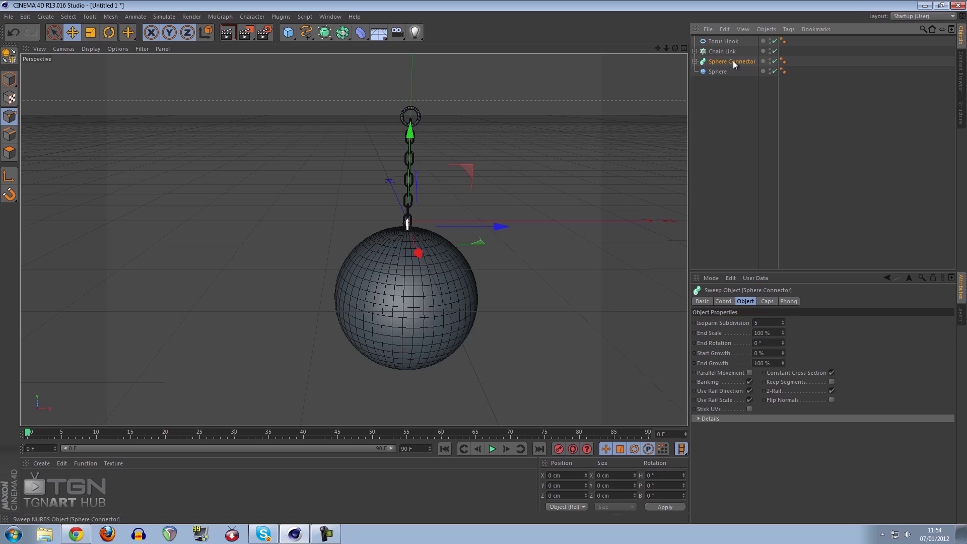
pyautogui.click(720, 51)
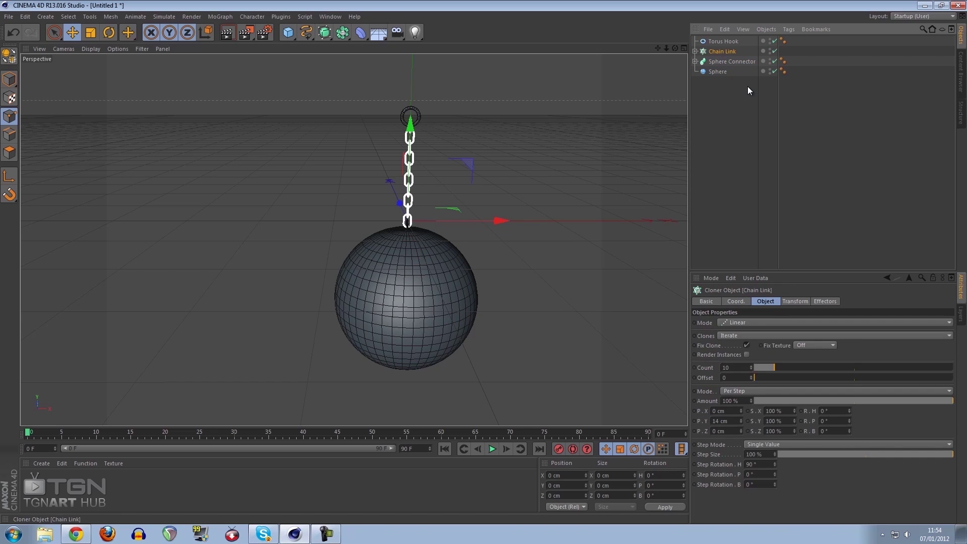
pyautogui.click(724, 42)
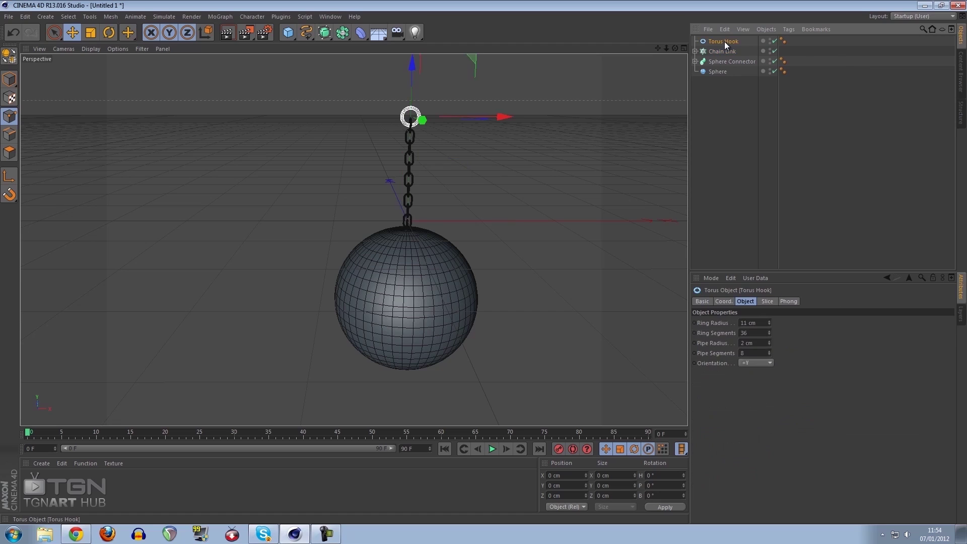
pyautogui.keyDown('shift'); pyautogui.click(724, 71); pyautogui.keyUp('shift')
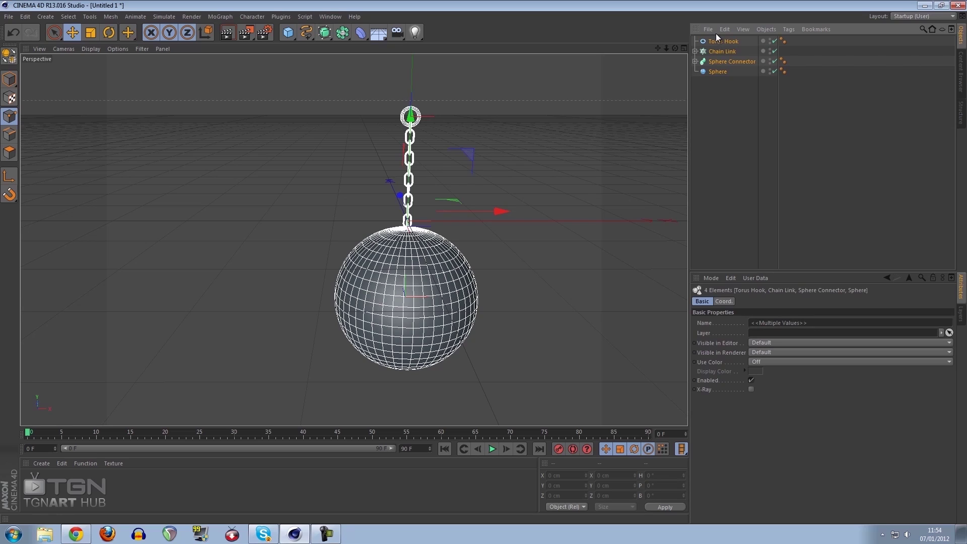
pyautogui.hotkey('alt', 'g')
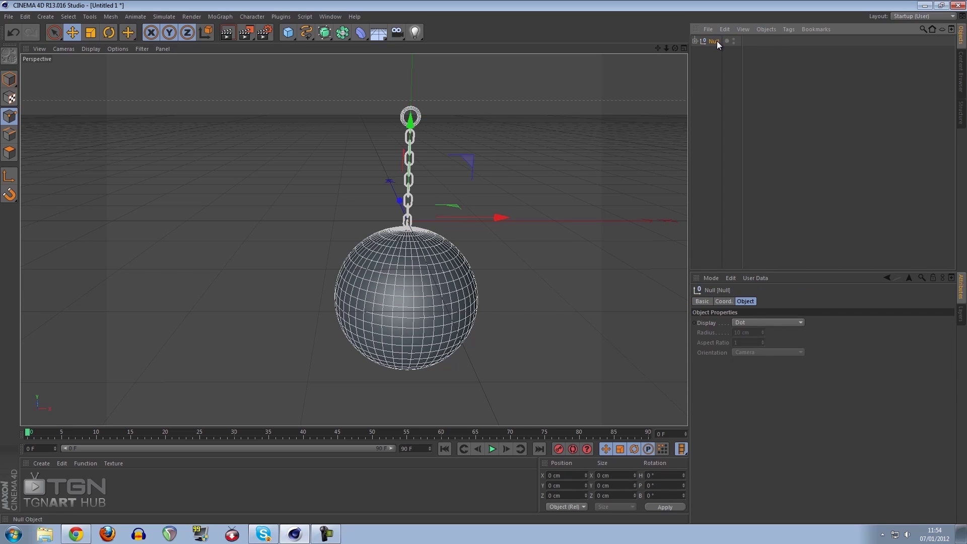
# Rename the group's null as Finished Chain Link, and collapse its hierarchy
pyautogui.click(694, 41)
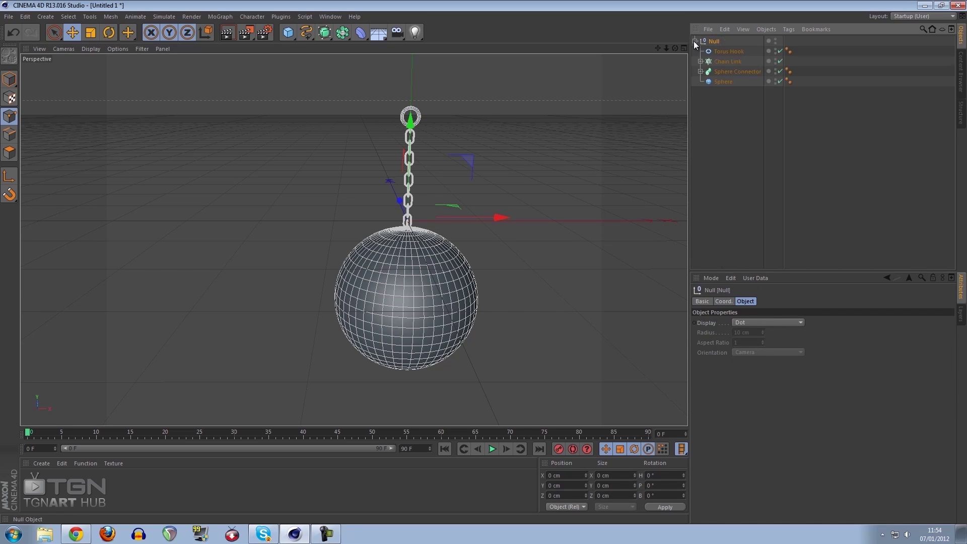
pyautogui.click(695, 41)
pyautogui.click(695, 41)
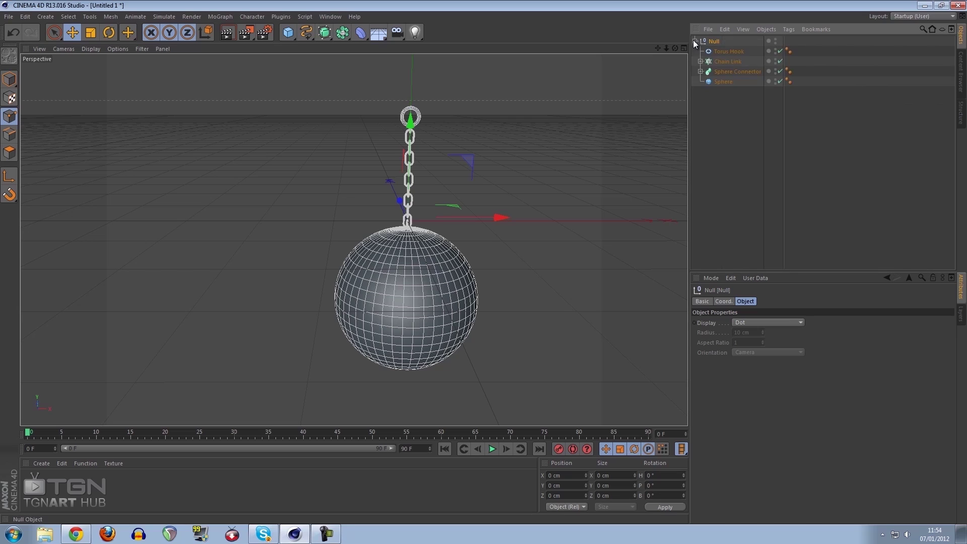
pyautogui.doubleClick(722, 43)
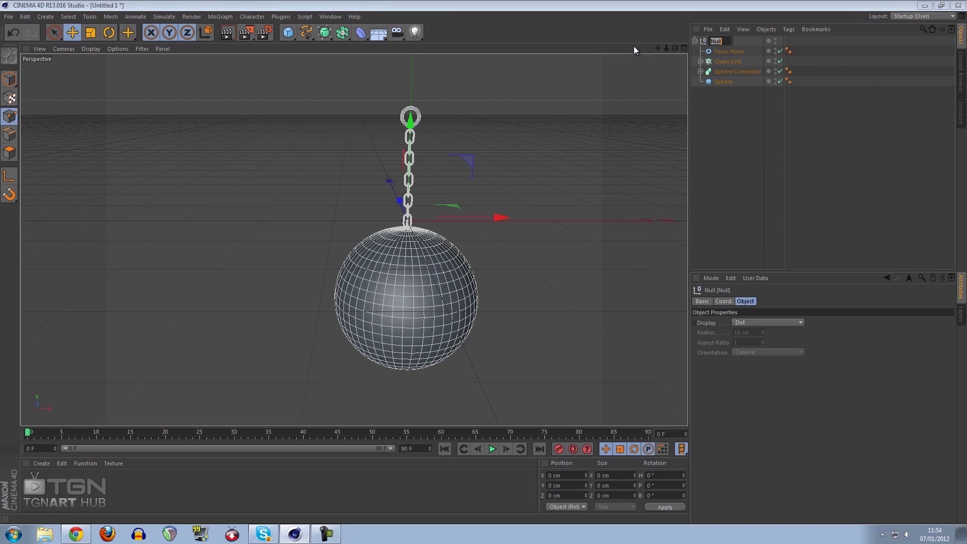
pyautogui.write('Finished Chain Link')
pyautogui.press('Return')
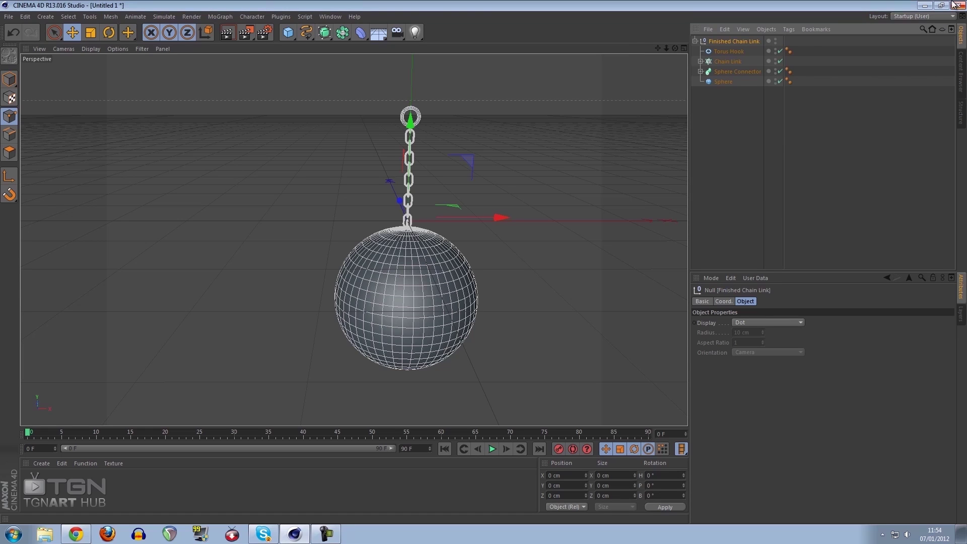
pyautogui.click(718, 121)
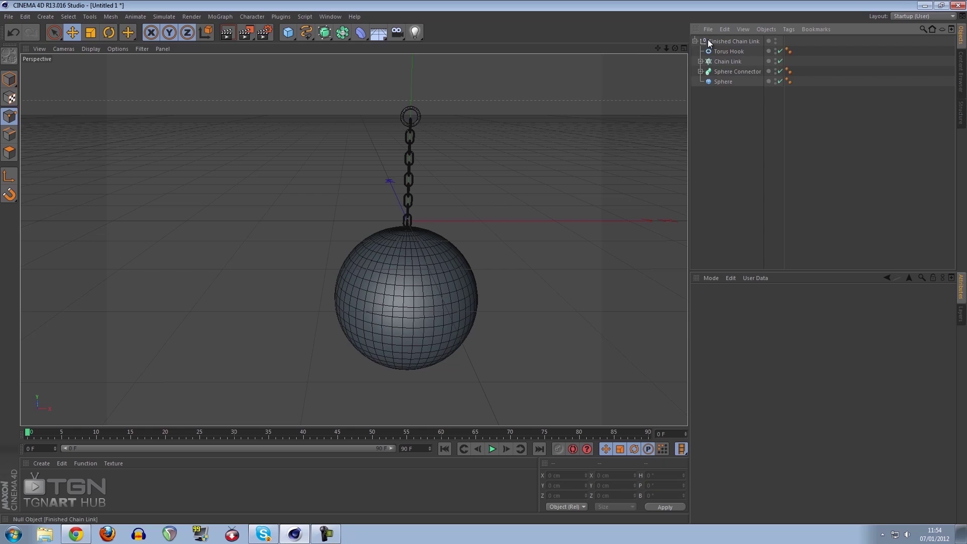
pyautogui.click(696, 41)
# Raise the Finished Chain Link group vertically until the sphere hangs well above the world origin, and deselect it
pyautogui.click(718, 41)
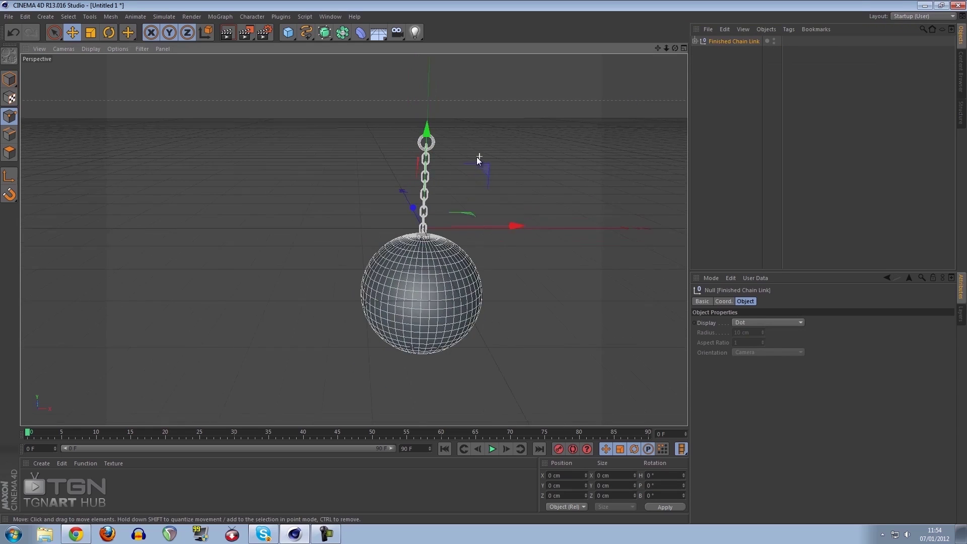
pyautogui.moveTo(427, 130); pyautogui.dragTo(485, 266)
pyautogui.keyDown('alt'); pyautogui.moveTo(500, 137); pyautogui.dragTo(530, 263, button='middle'); pyautogui.keyUp('alt')
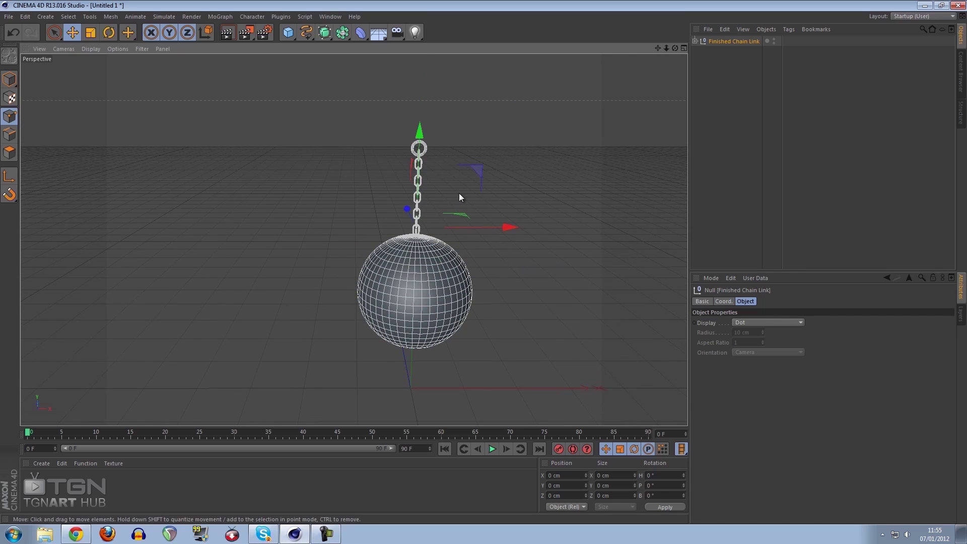
pyautogui.moveTo(419, 132); pyautogui.dragTo(421, 122)
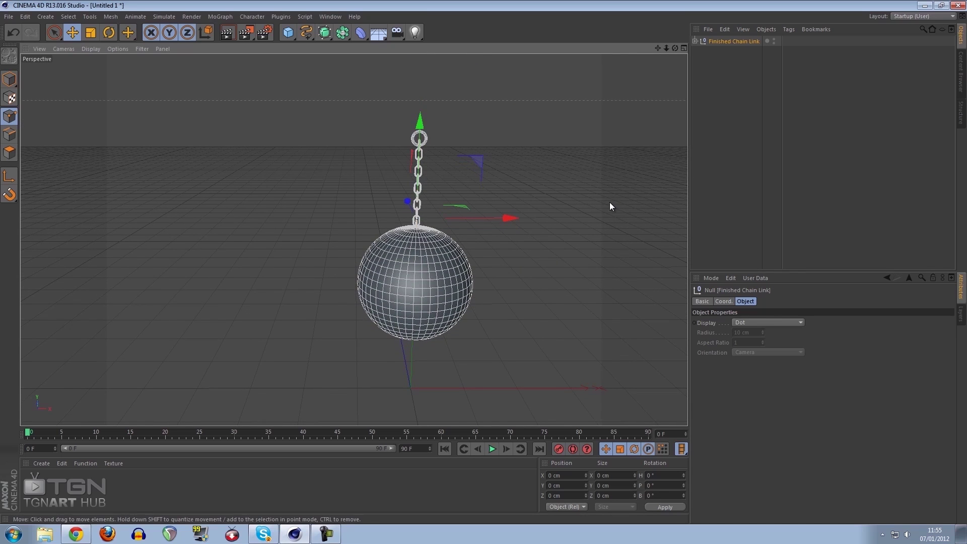
pyautogui.click(729, 166)
# Add a Plane primitive at the world origin beneath the hanging sphere
pyautogui.keyDown('alt'); pyautogui.moveTo(472, 318); pyautogui.dragTo(424, 287); pyautogui.keyUp('alt')
pyautogui.keyDown('alt'); pyautogui.moveTo(380, 355); pyautogui.dragTo(619, 181); pyautogui.keyUp('alt')
pyautogui.click(288, 33)
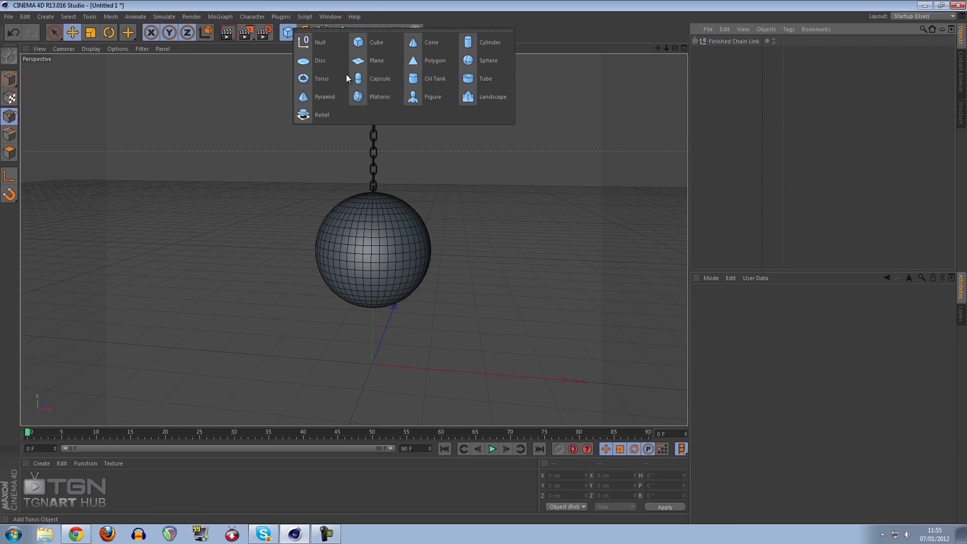
pyautogui.click(368, 64)
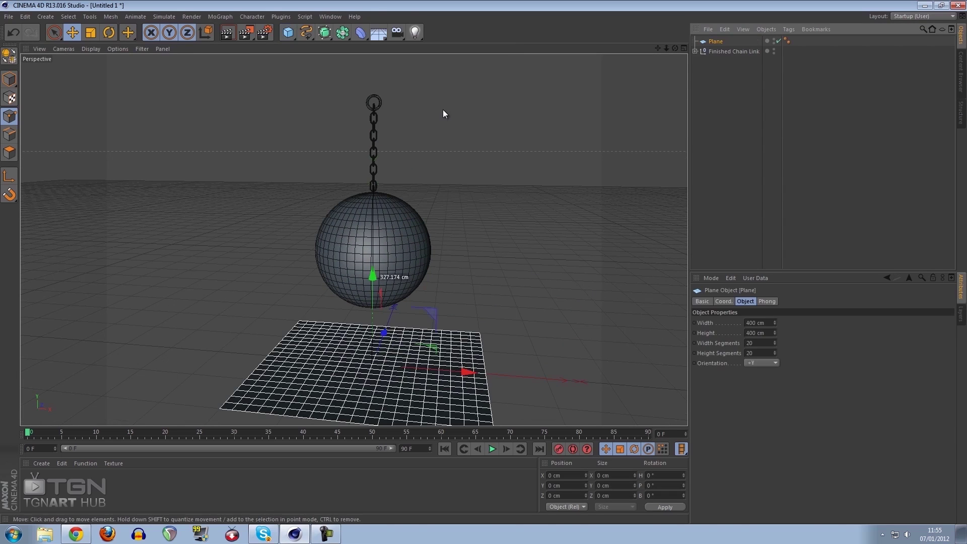
# Set the plane's width and height to 2000 cm, with 1 width segment and 1 height segment
pyautogui.click(769, 321)
pyautogui.write('2000')
pyautogui.press('Tab')
pyautogui.write('2000')
pyautogui.press('Tab')
pyautogui.write('1')
pyautogui.press('Tab')
pyautogui.write('1')
pyautogui.press('Return')
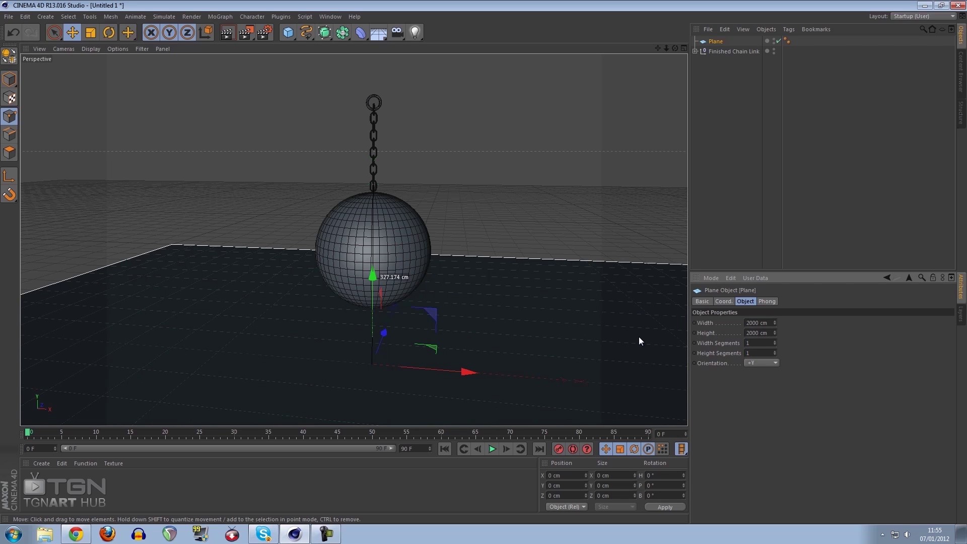
# Reorder the plane below the Finished Chain Link group, rename it Floor, and deselect it
pyautogui.click(736, 163)
pyautogui.keyDown('alt'); pyautogui.moveTo(534, 243); pyautogui.dragTo(490, 221); pyautogui.keyUp('alt')
pyautogui.moveTo(715, 42); pyautogui.dragTo(725, 57)
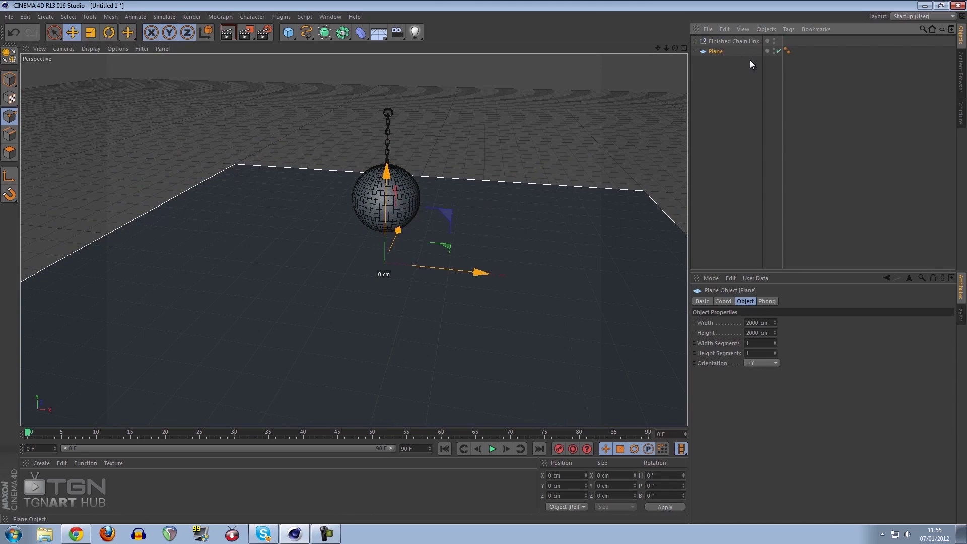
pyautogui.doubleClick(715, 51)
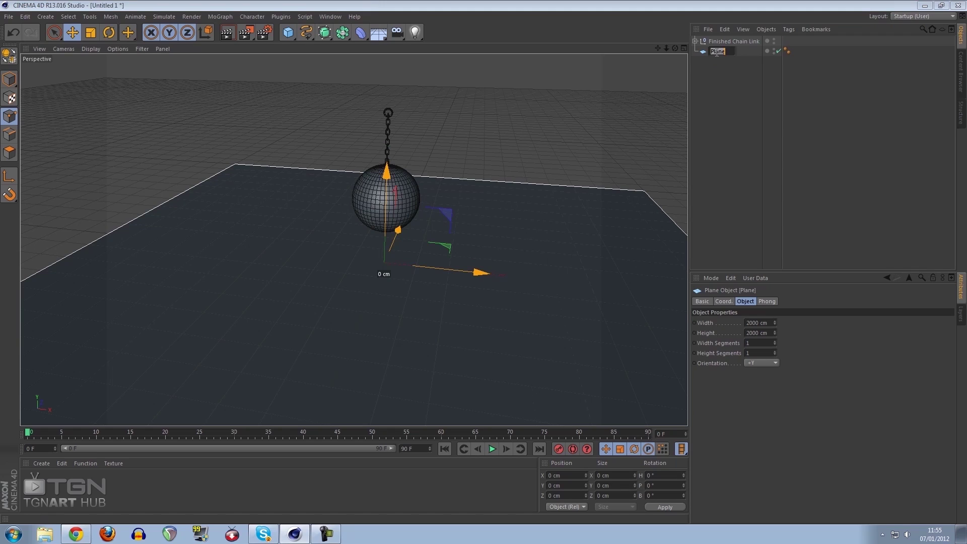
pyautogui.write('Floor')
pyautogui.press('Return')
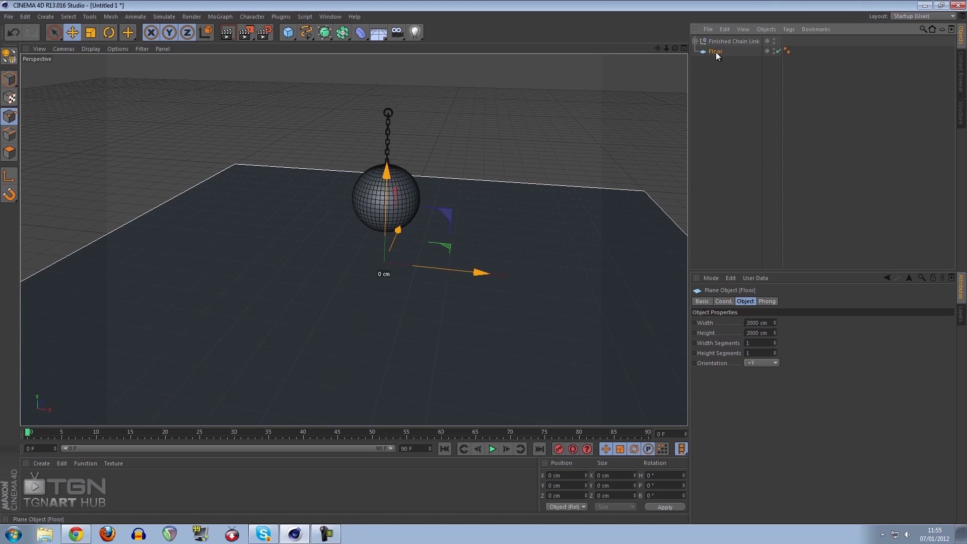
pyautogui.click(715, 104)
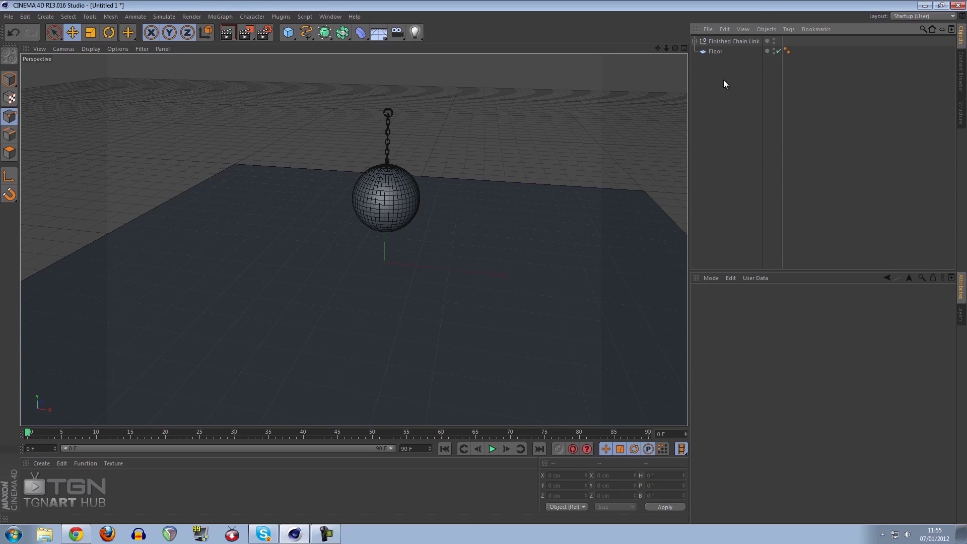
# Add Collider Body simulation tags to the Torus Hook, Chain Link, Sphere Connector, Sphere and Floor, and deselect everything
pyautogui.click(694, 41)
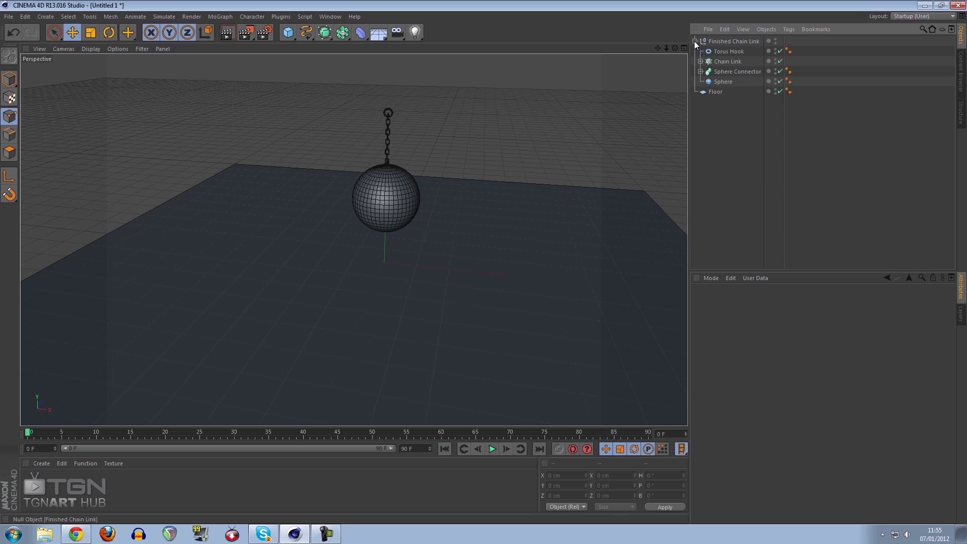
pyautogui.click(710, 90)
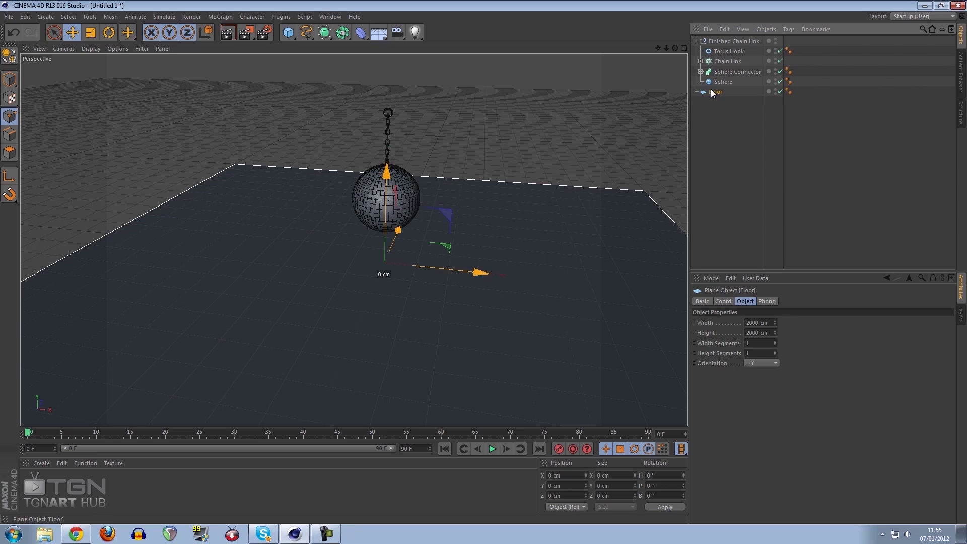
pyautogui.keyDown('ctrl'); pyautogui.click(725, 81); pyautogui.keyUp('ctrl')
pyautogui.keyDown('ctrl'); pyautogui.click(726, 71); pyautogui.keyUp('ctrl')
pyautogui.keyDown('ctrl'); pyautogui.click(726, 60); pyautogui.keyUp('ctrl')
pyautogui.keyDown('ctrl'); pyautogui.click(726, 51); pyautogui.keyUp('ctrl')
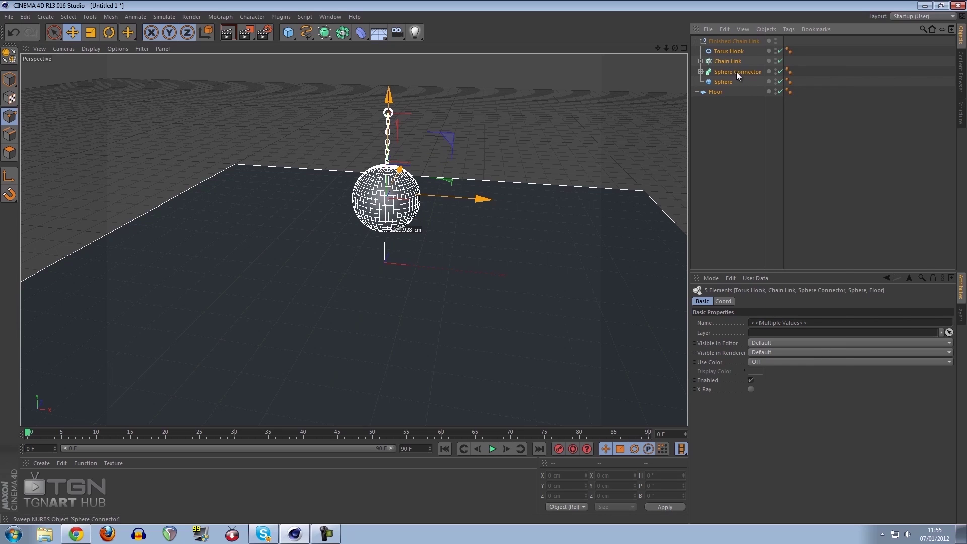
pyautogui.rightClick(735, 72)
pyautogui.moveTo(787, 149)
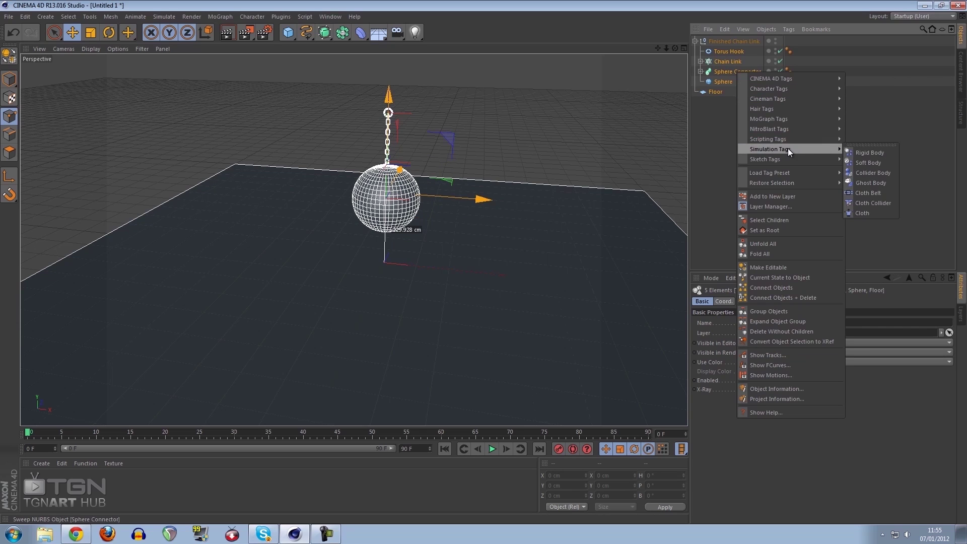
pyautogui.click(875, 172)
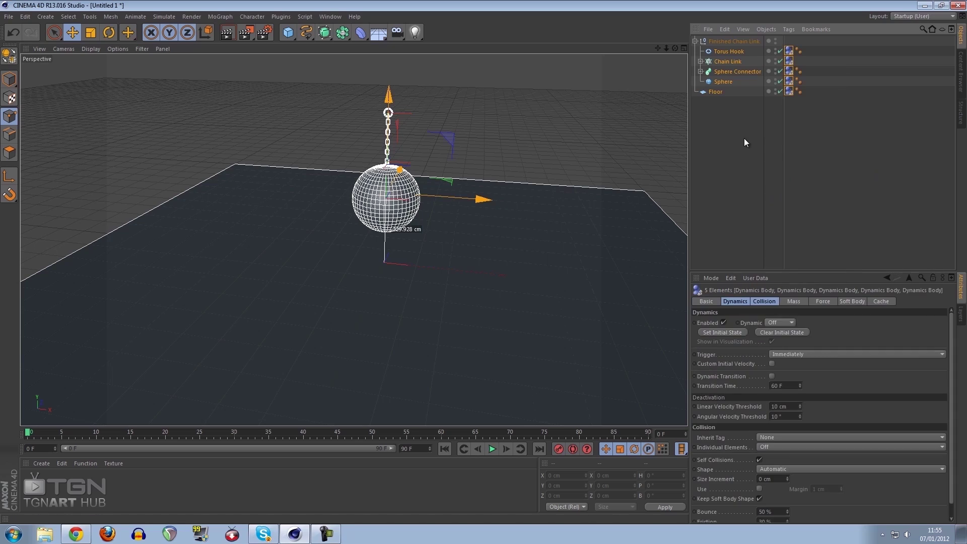
pyautogui.click(766, 162)
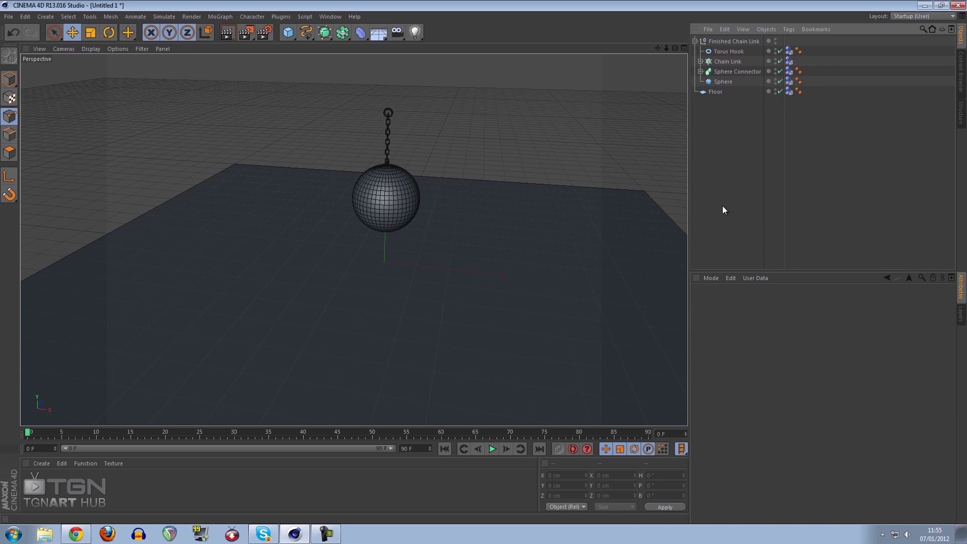
# Play the simulation to test the collider setup, return to the first frame, and inspect the chain and sphere
pyautogui.click(491, 449)
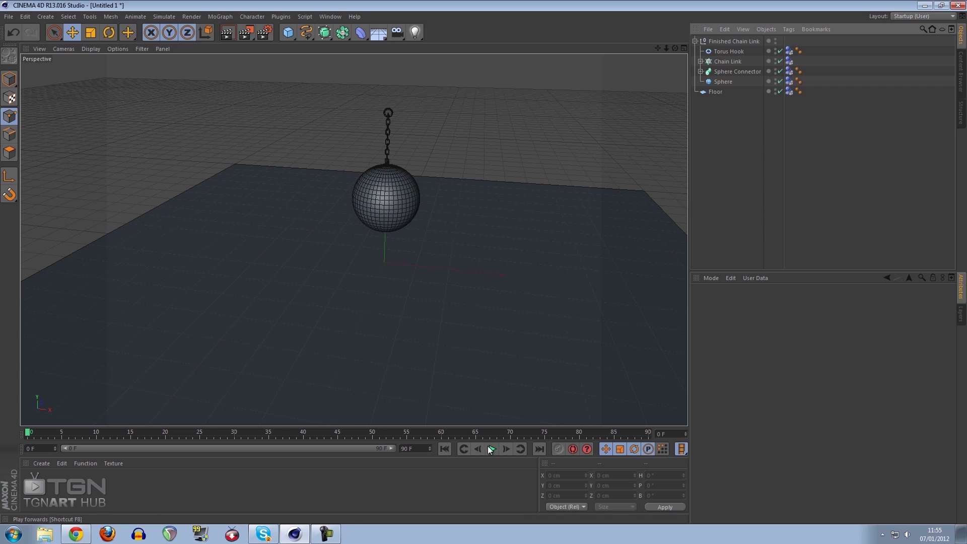
pyautogui.click(443, 449)
pyautogui.keyDown('alt'); pyautogui.moveTo(454, 146); pyautogui.dragTo(401, 143); pyautogui.keyUp('alt')
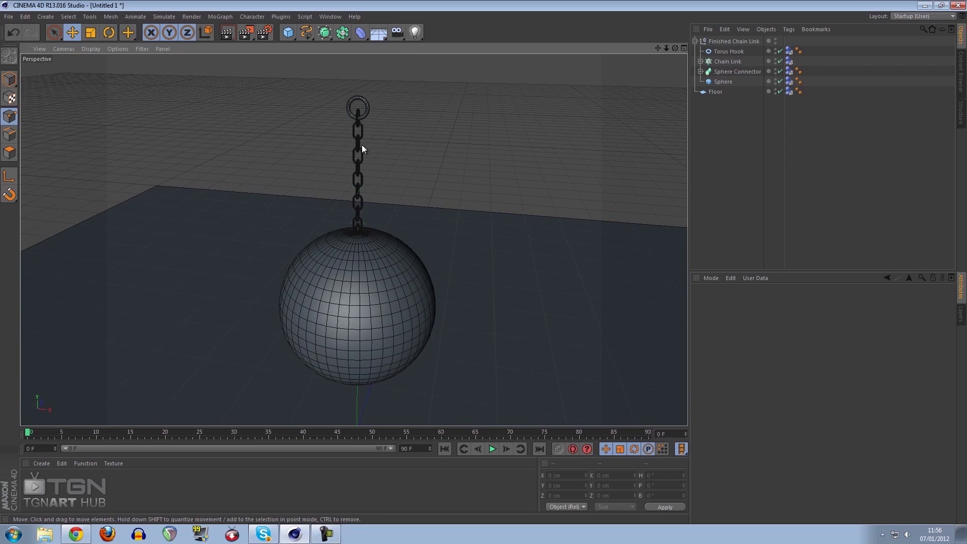
pyautogui.keyDown('alt'); pyautogui.moveTo(363, 179); pyautogui.dragTo(492, 221); pyautogui.keyUp('alt')
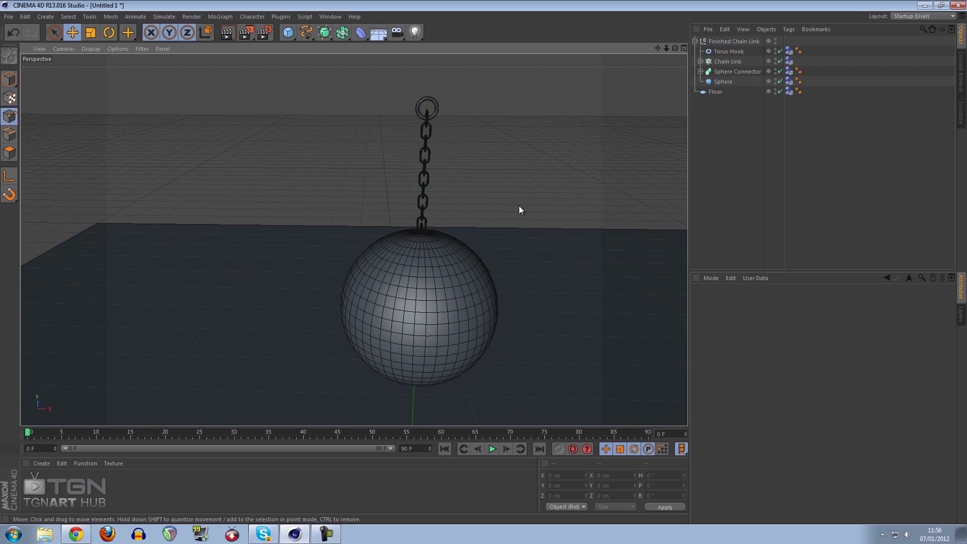
# Set Dynamic to On in the Dynamics Body tags of the Sphere, Sphere Connector and Chain Link, and deselect them
pyautogui.click(789, 83)
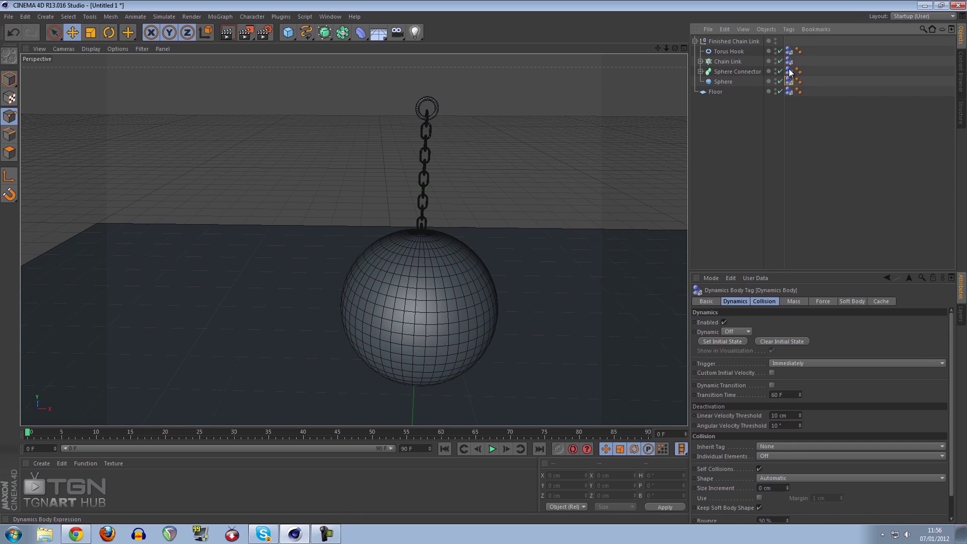
pyautogui.keyDown('ctrl'); pyautogui.click(788, 72); pyautogui.keyUp('ctrl')
pyautogui.keyDown('ctrl'); pyautogui.click(789, 61); pyautogui.keyUp('ctrl')
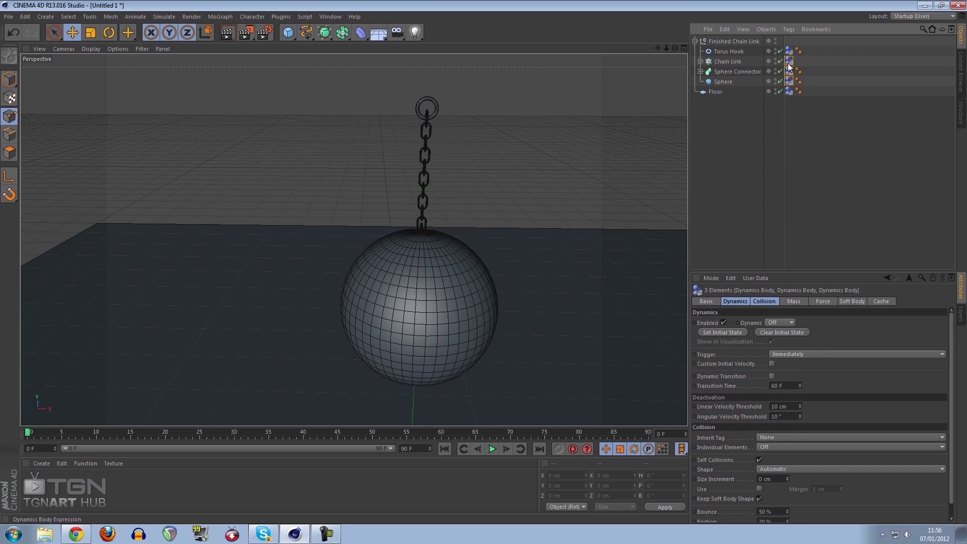
pyautogui.click(731, 301)
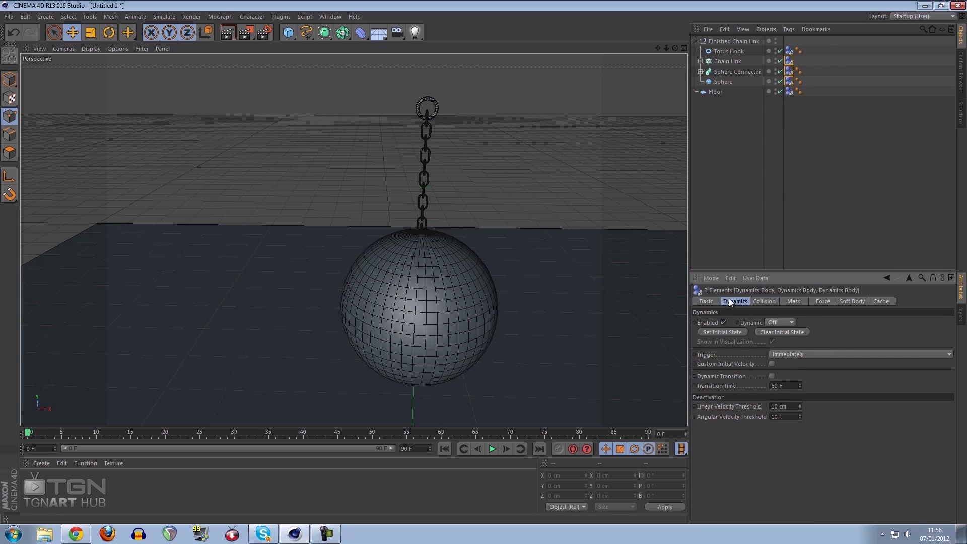
pyautogui.click(778, 324)
pyautogui.click(778, 336)
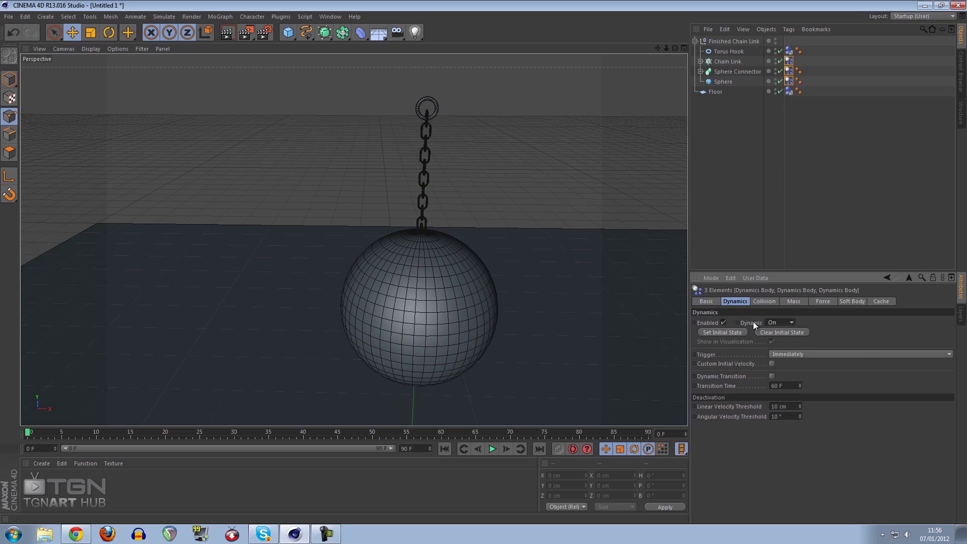
pyautogui.click(737, 140)
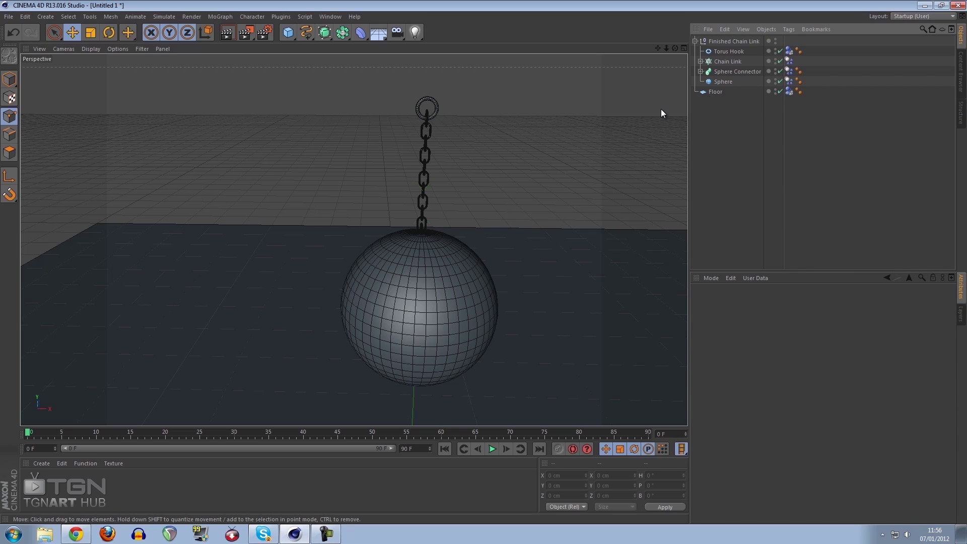
pyautogui.rightClick(742, 73)
pyautogui.moveTo(788, 155)
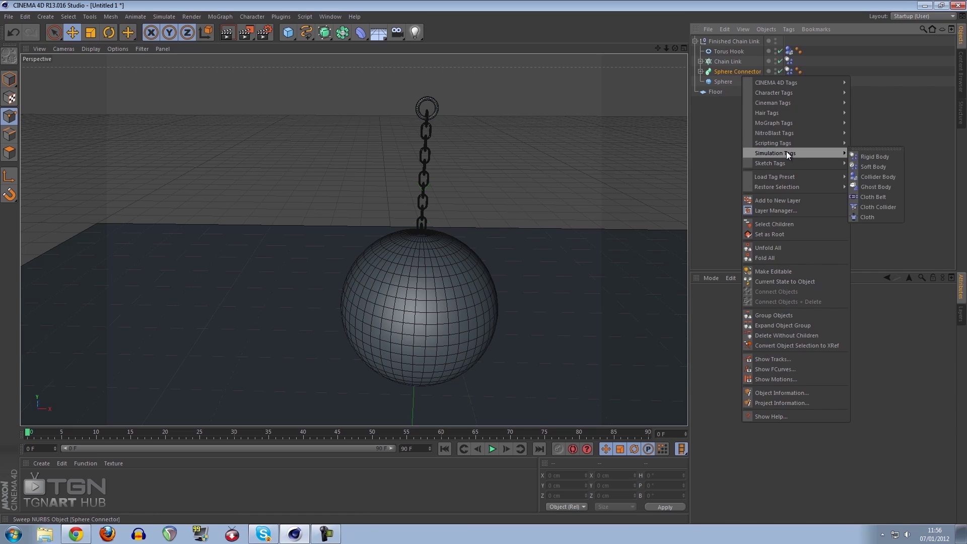
pyautogui.click(867, 157)
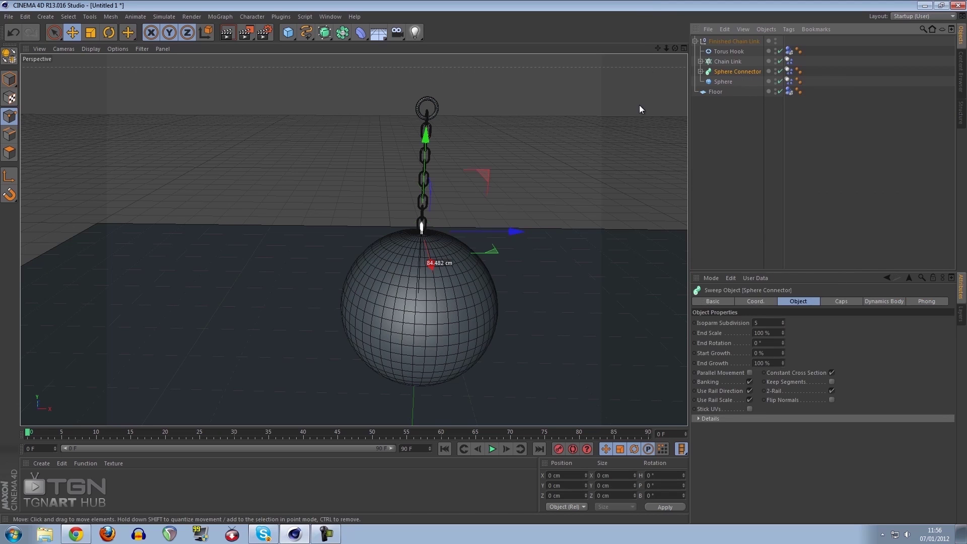
# Change the perspective view's display to smooth shading without wireframe lines
pyautogui.scroll(-3, 473, 238)
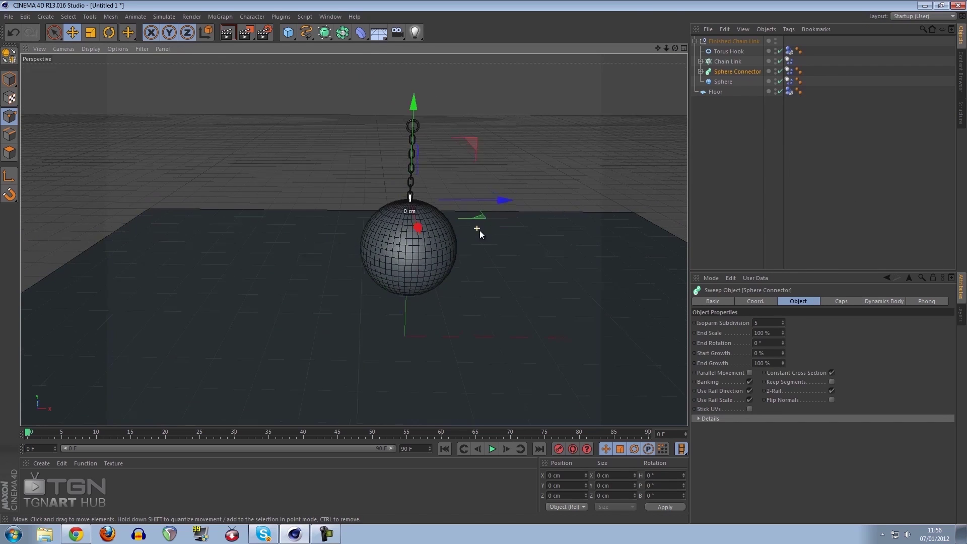
pyautogui.keyDown('alt'); pyautogui.moveTo(479, 231); pyautogui.dragTo(302, 149); pyautogui.keyUp('alt')
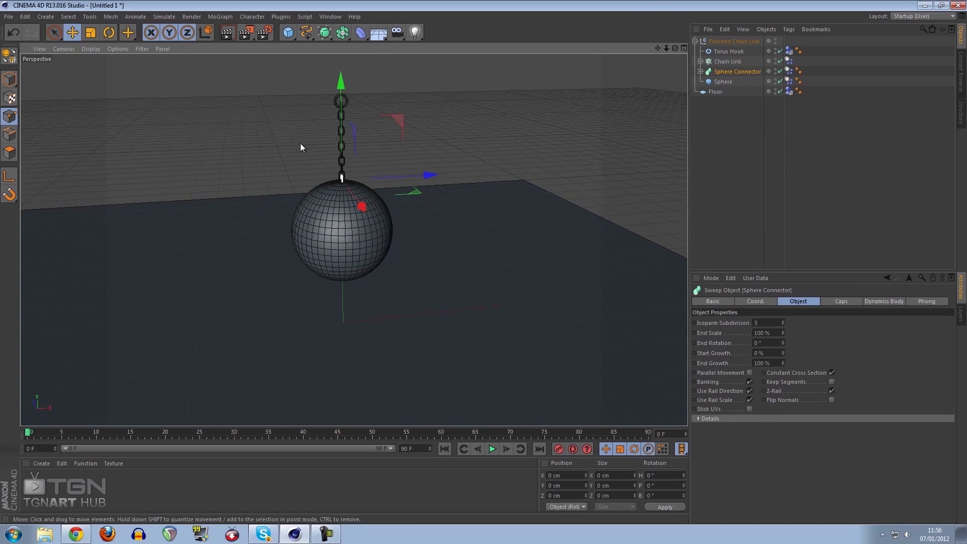
pyautogui.click(103, 48)
pyautogui.click(101, 57)
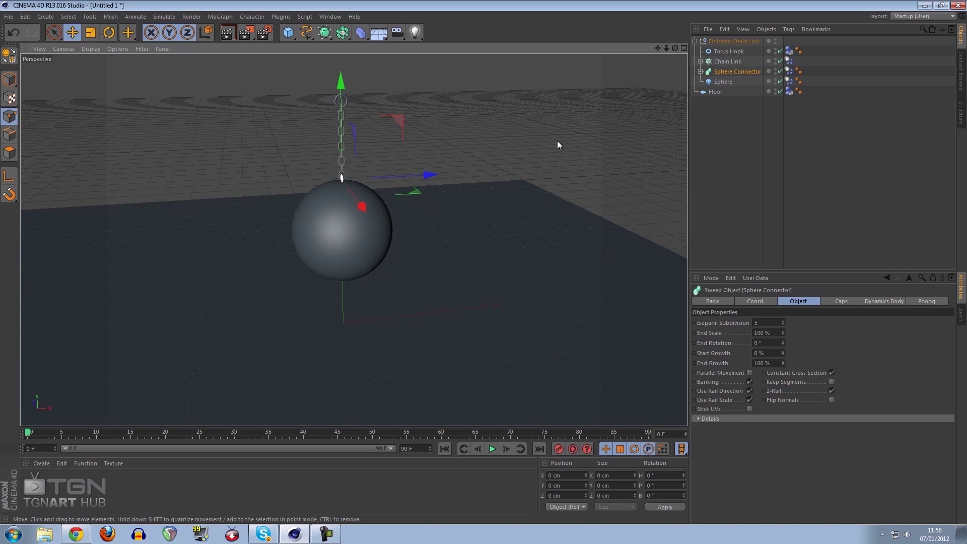
# Play the simulation, examine how the chain, connector and sphere fall onto the floor, return to the first frame, and deselect
pyautogui.click(492, 449)
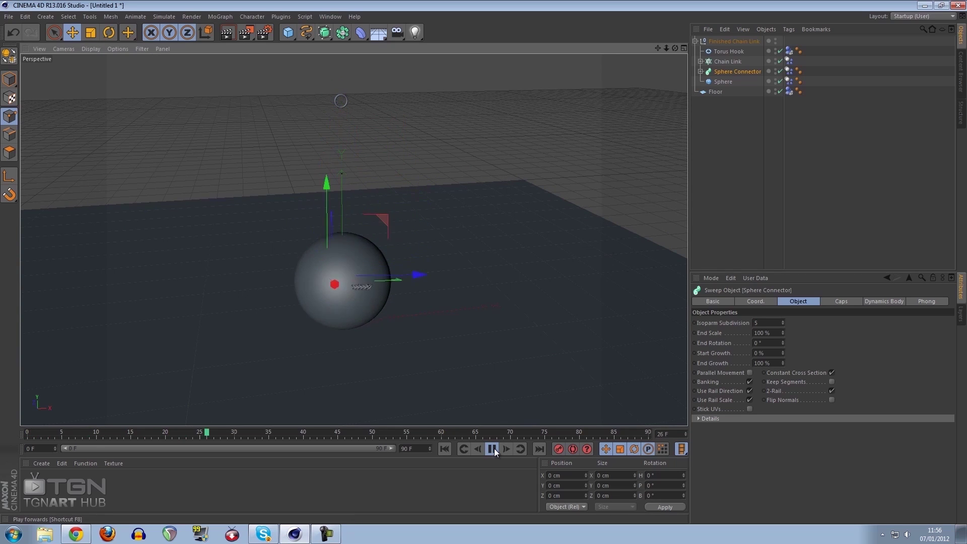
pyautogui.keyDown('alt'); pyautogui.moveTo(316, 315); pyautogui.dragTo(217, 288); pyautogui.keyUp('alt')
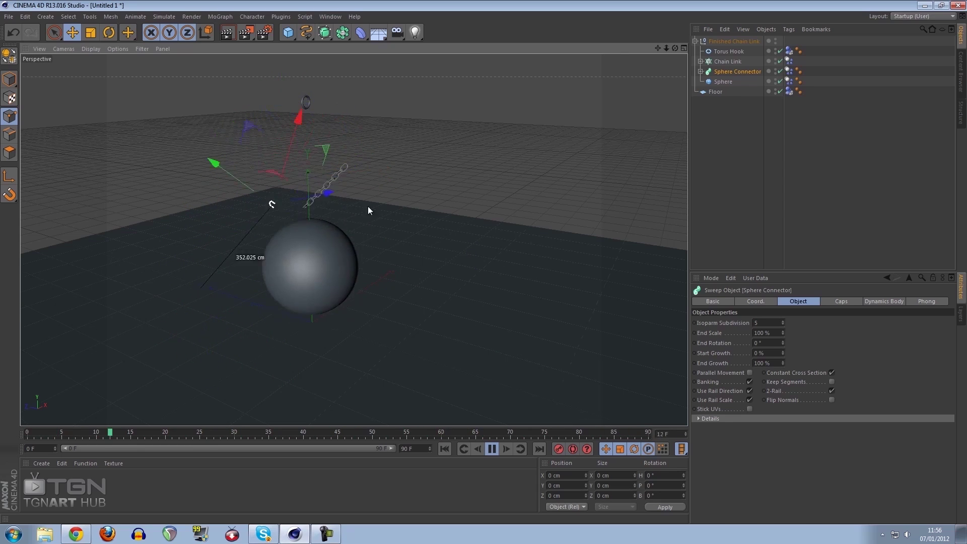
pyautogui.keyDown('alt'); pyautogui.moveTo(427, 221); pyautogui.dragTo(350, 259); pyautogui.keyUp('alt')
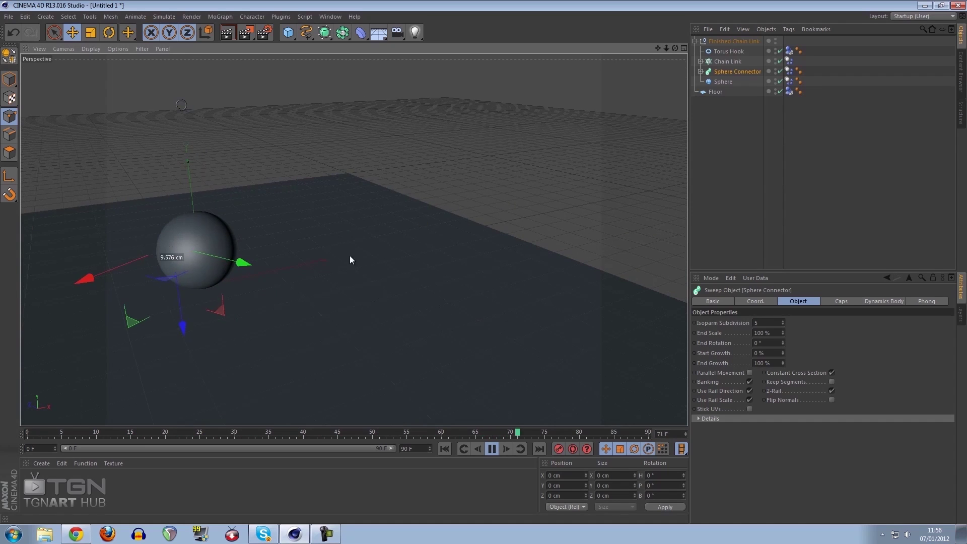
pyautogui.click(489, 449)
pyautogui.keyDown('alt'); pyautogui.moveTo(242, 252); pyautogui.dragTo(426, 252); pyautogui.keyUp('alt')
pyautogui.scroll(2, 430, 252)
pyautogui.click(444, 449)
pyautogui.keyDown('alt'); pyautogui.moveTo(476, 170); pyautogui.dragTo(574, 174); pyautogui.keyUp('alt')
pyautogui.click(707, 131)
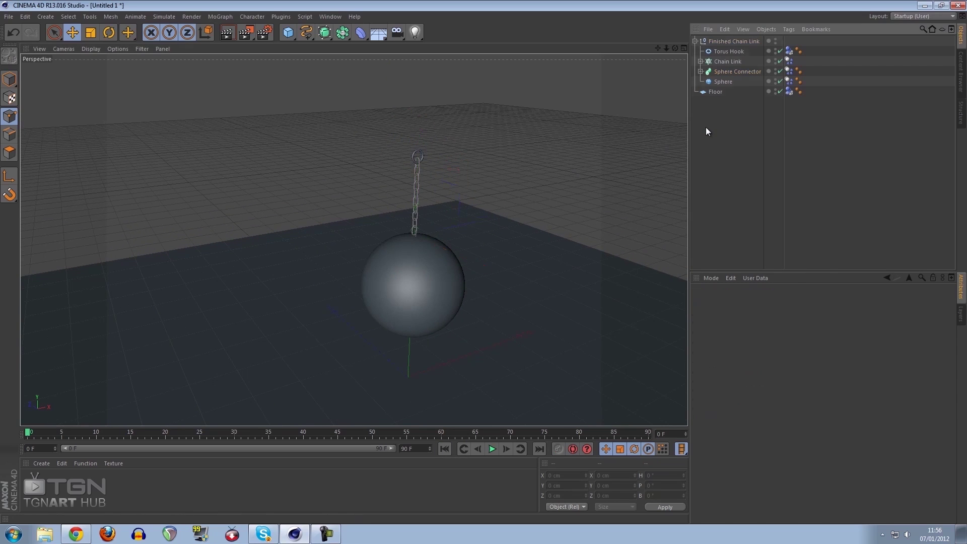
# Set the Sphere's Dynamics Body collision bounce to 10 % and friction to 90 %
pyautogui.click(726, 82)
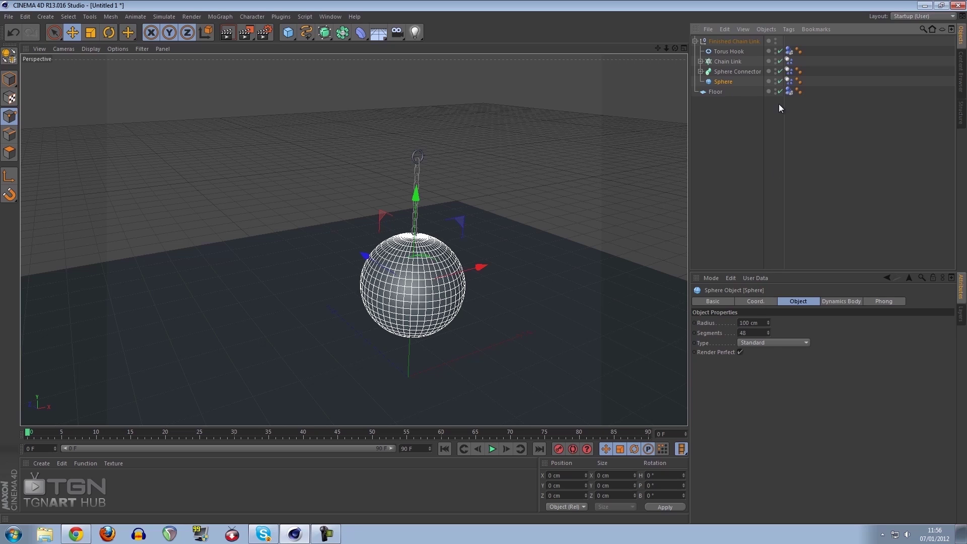
pyautogui.click(788, 81)
pyautogui.click(764, 300)
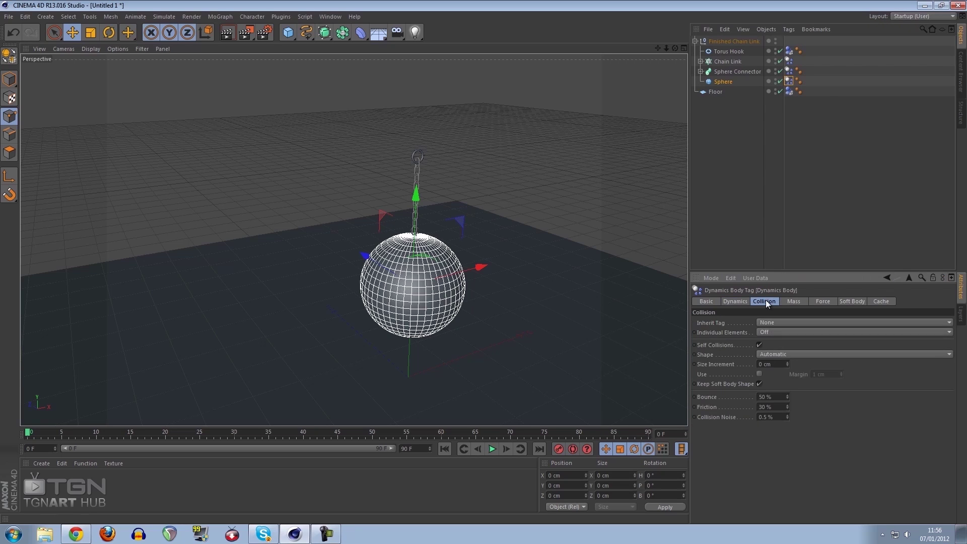
pyautogui.doubleClick(770, 396)
pyautogui.click(764, 304)
pyautogui.doubleClick(778, 397)
pyautogui.write('10')
pyautogui.press('Tab')
pyautogui.write('90')
pyautogui.press('Return')
# Try a 500 % bounce on the Floor's Dynamics Body tag and play the simulation to test it
pyautogui.click(789, 92)
pyautogui.doubleClick(770, 397)
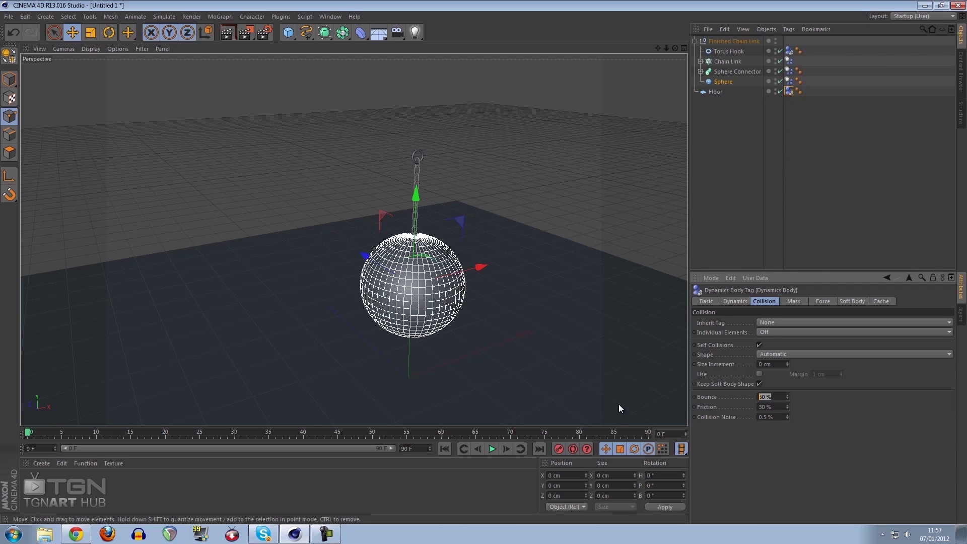
pyautogui.write('500')
pyautogui.press('Return')
pyautogui.click(492, 448)
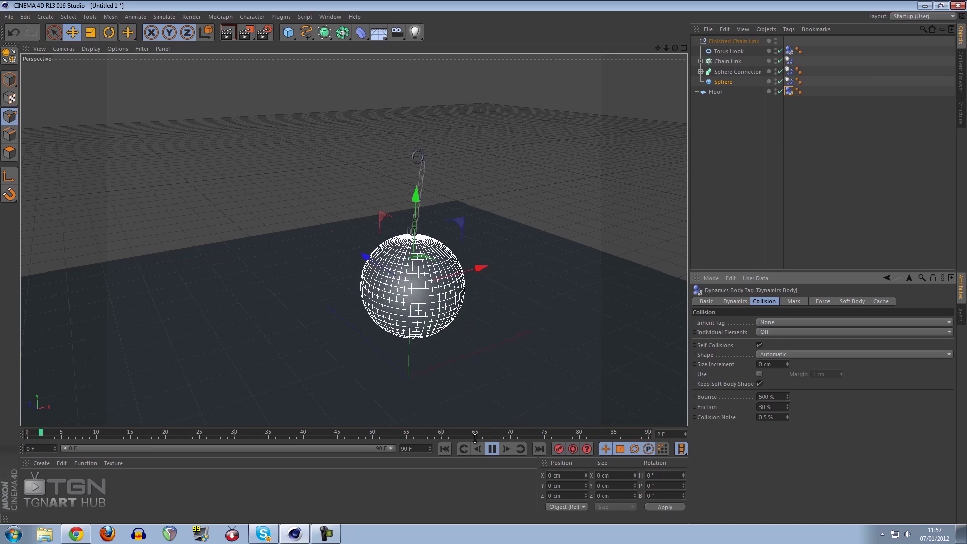
pyautogui.click(492, 448)
# Try an extreme 3840 % bounce on the Floor and replay the simulation
pyautogui.moveTo(786, 395); pyautogui.dragTo(787, 388)
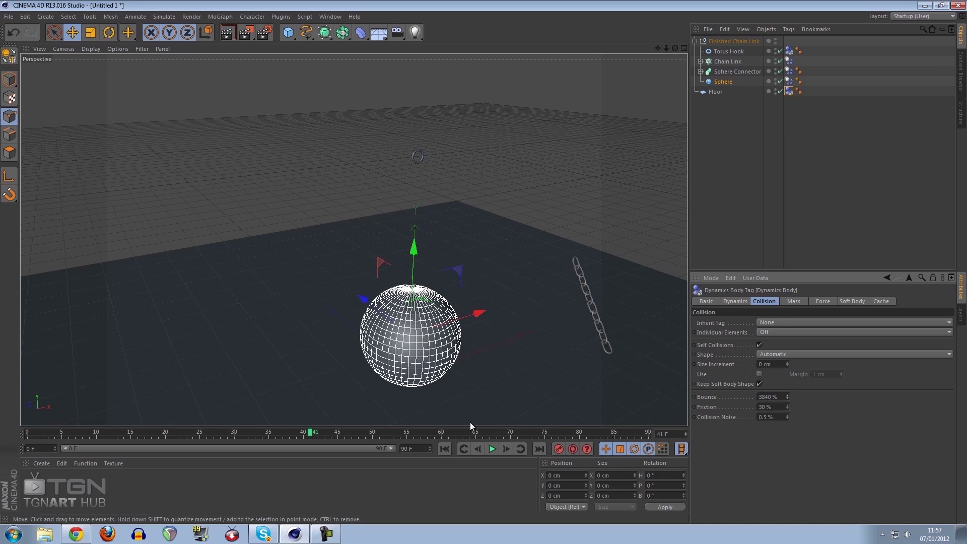
pyautogui.click(463, 449)
pyautogui.click(492, 449)
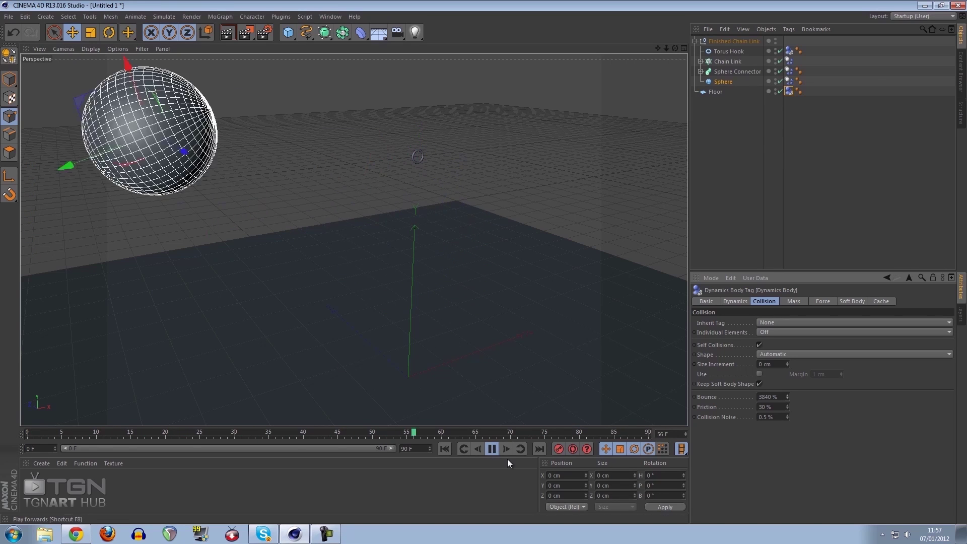
pyautogui.click(489, 447)
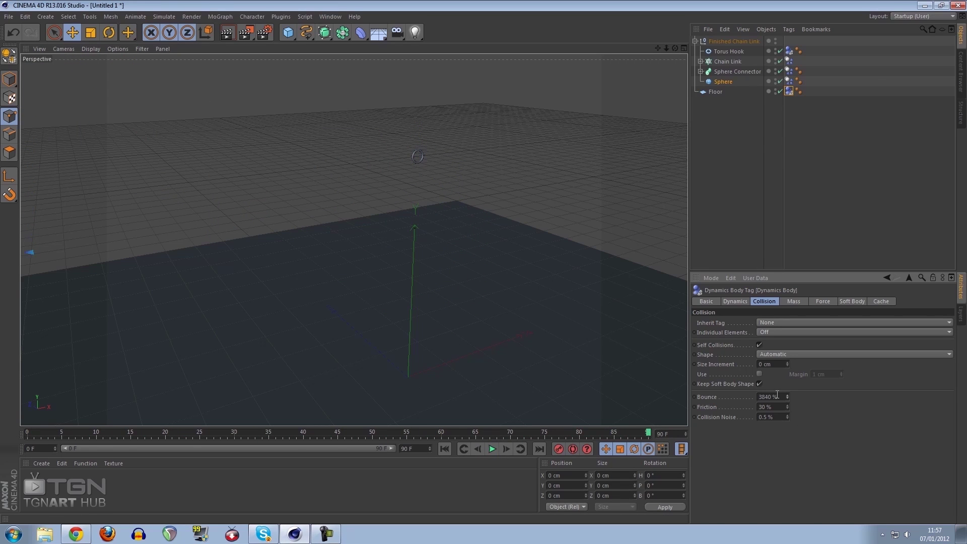
# Set the Floor's collision bounce to 10 % and friction to 80 %, and deselect it
pyautogui.moveTo(777, 396); pyautogui.dragTo(686, 400)
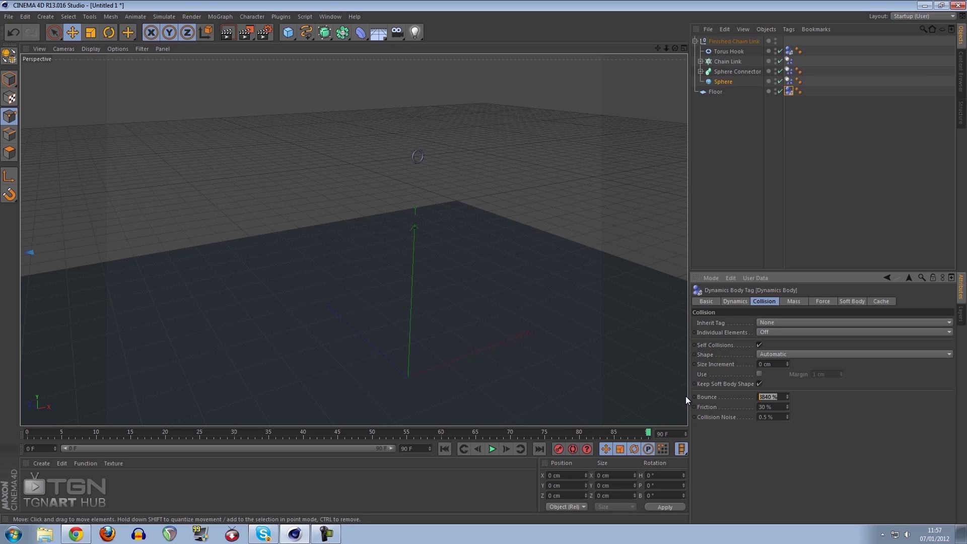
pyautogui.write('10')
pyautogui.press('Tab')
pyautogui.write('80')
pyautogui.press('Return')
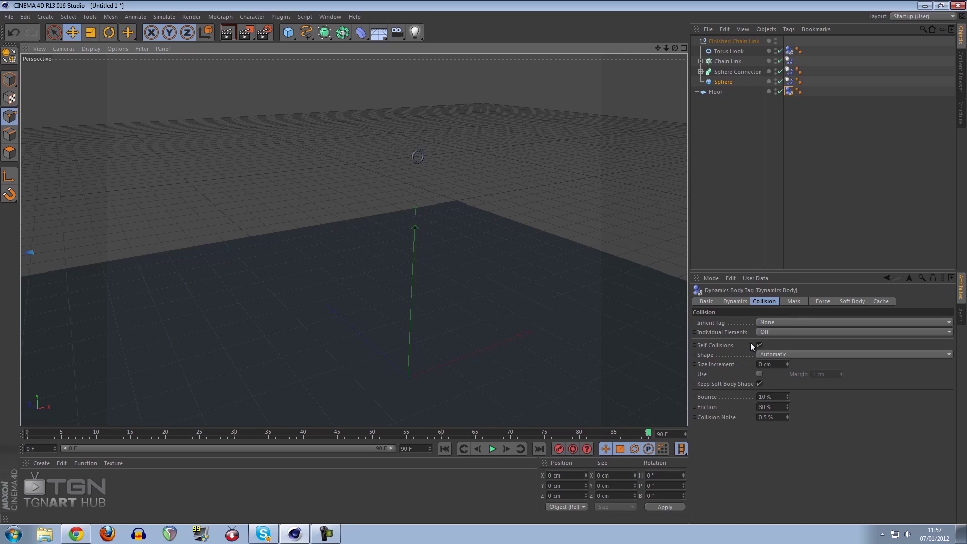
pyautogui.click(733, 103)
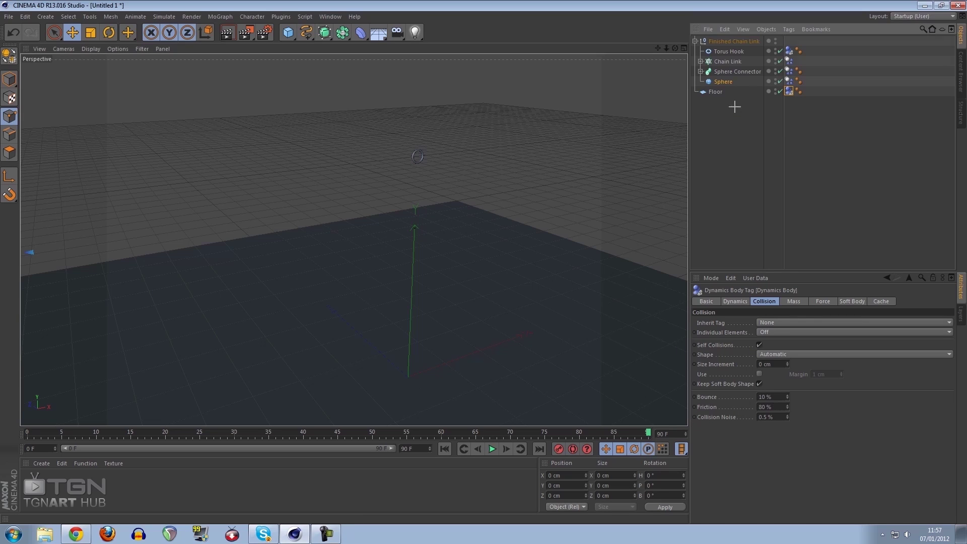
# Set the Sphere Connector's Dynamics Body collision bounce to 10 % and friction to 90 %
pyautogui.click(788, 81)
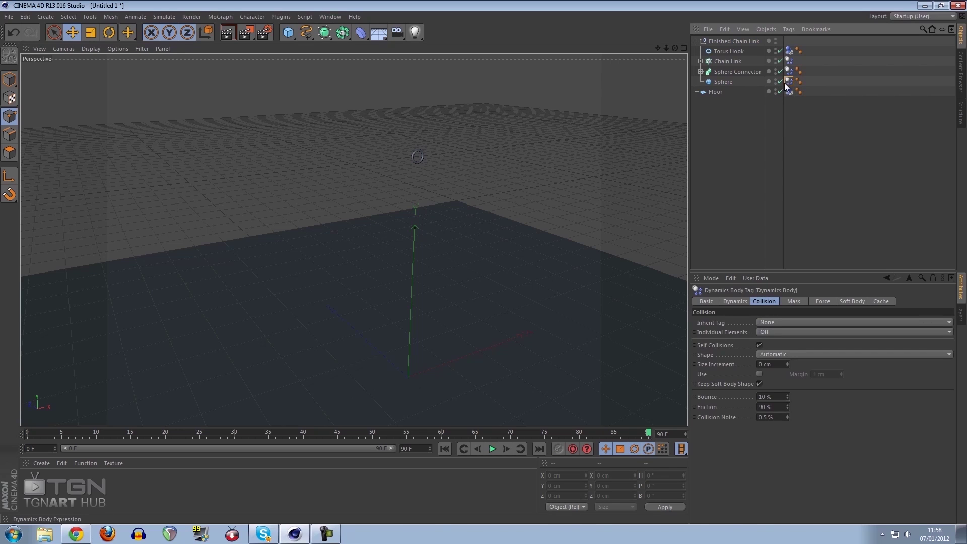
pyautogui.click(789, 71)
pyautogui.click(444, 448)
pyautogui.scroll(8, 491, 273)
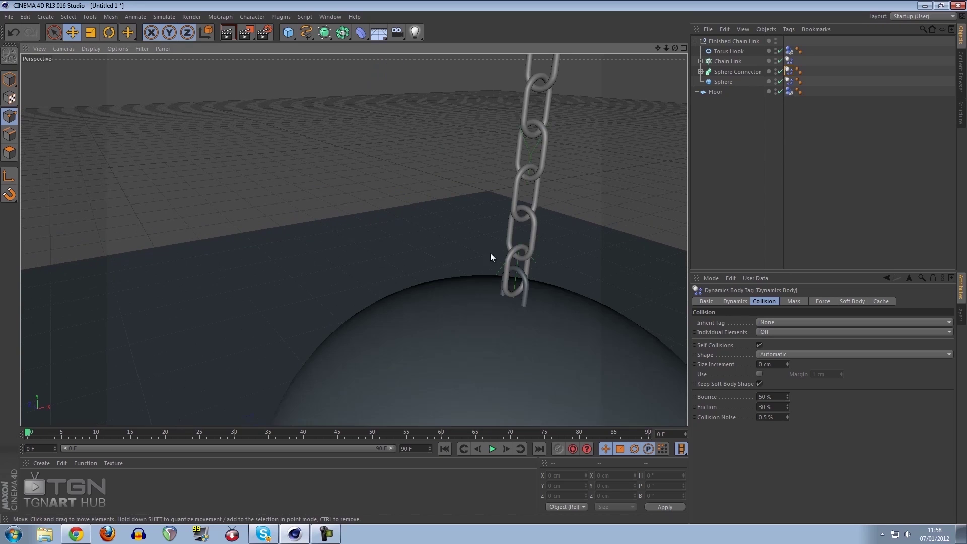
pyautogui.scroll(4, 548, 304)
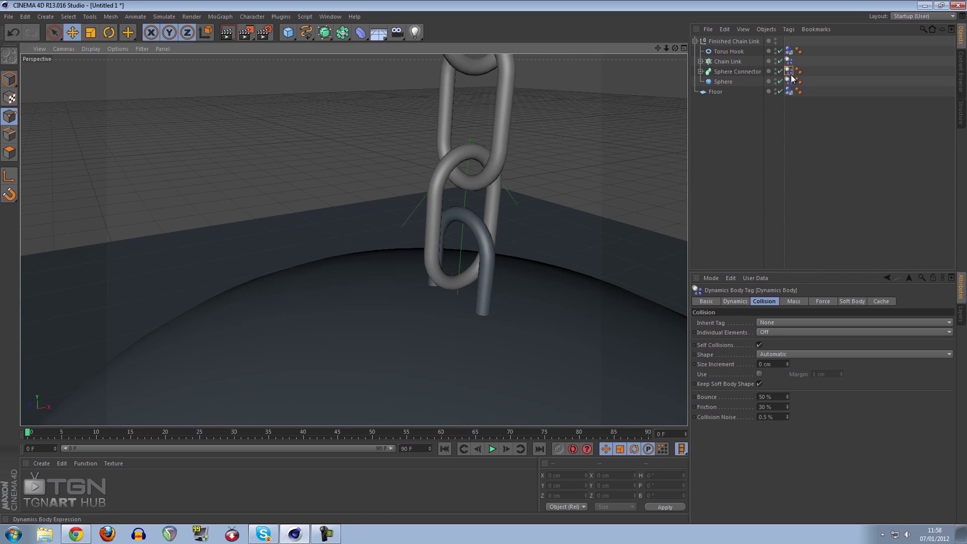
pyautogui.click(764, 397)
pyautogui.write('10')
pyautogui.press('Tab')
pyautogui.write('9')
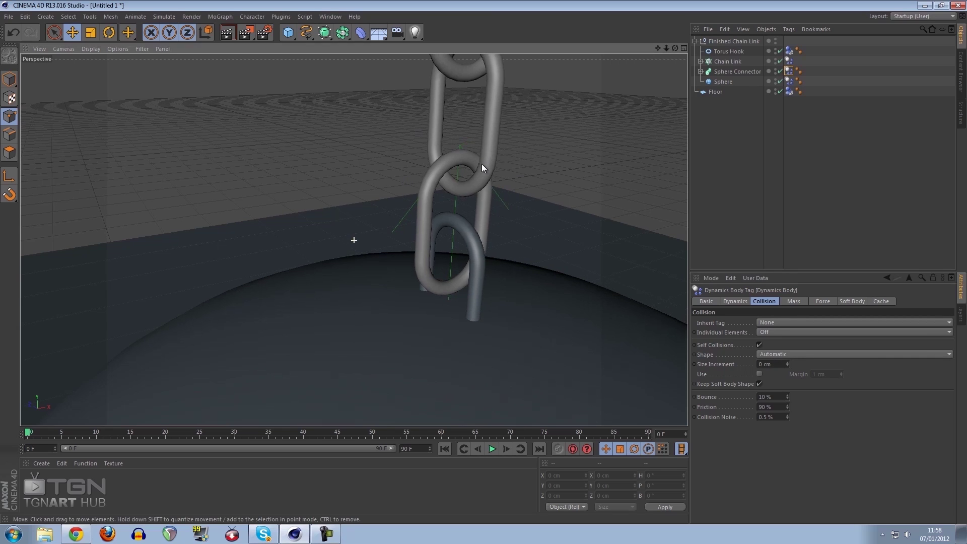
# Set the collision shape of the Sphere Connector's Dynamics Body tag to Moving Mesh
pyautogui.keyDown('alt'); pyautogui.moveTo(353, 240); pyautogui.dragTo(499, 182); pyautogui.keyUp('alt')
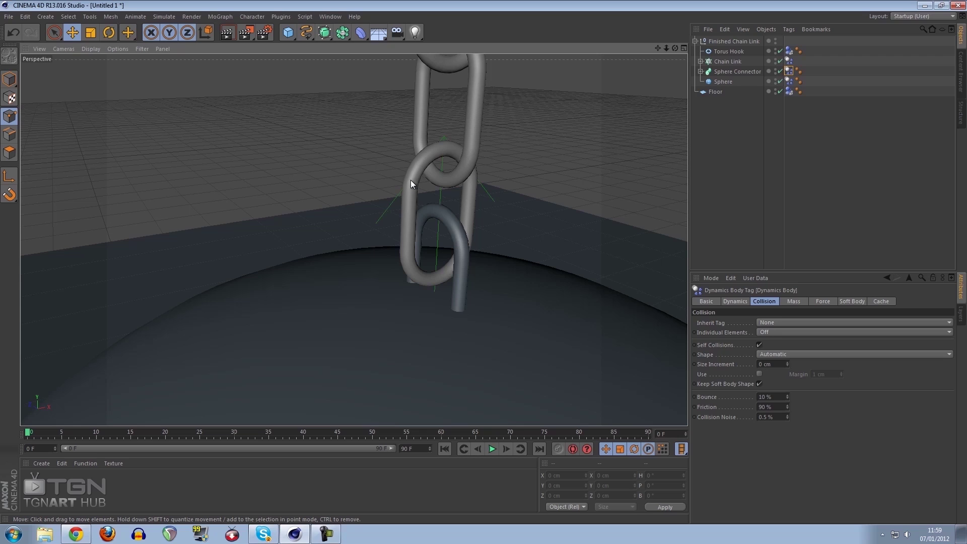
pyautogui.click(464, 271)
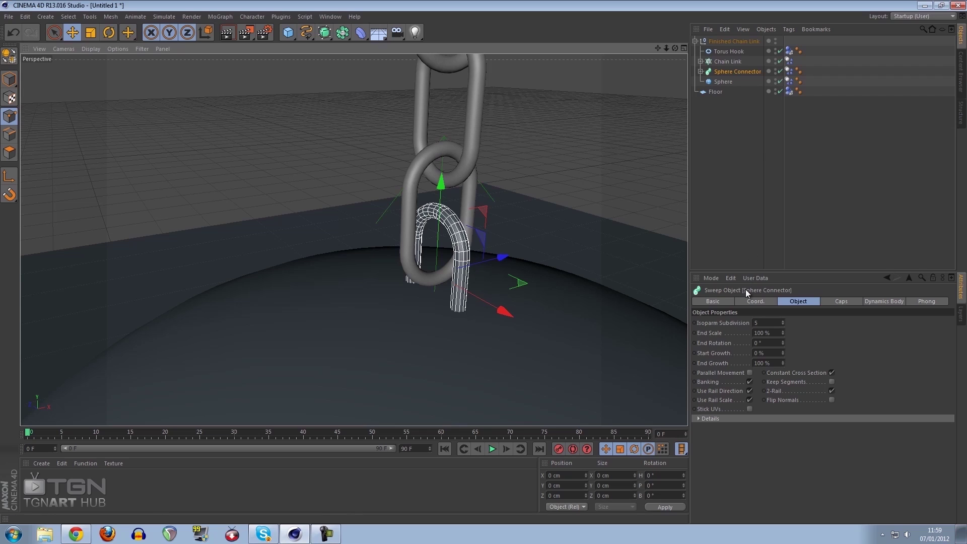
pyautogui.click(788, 71)
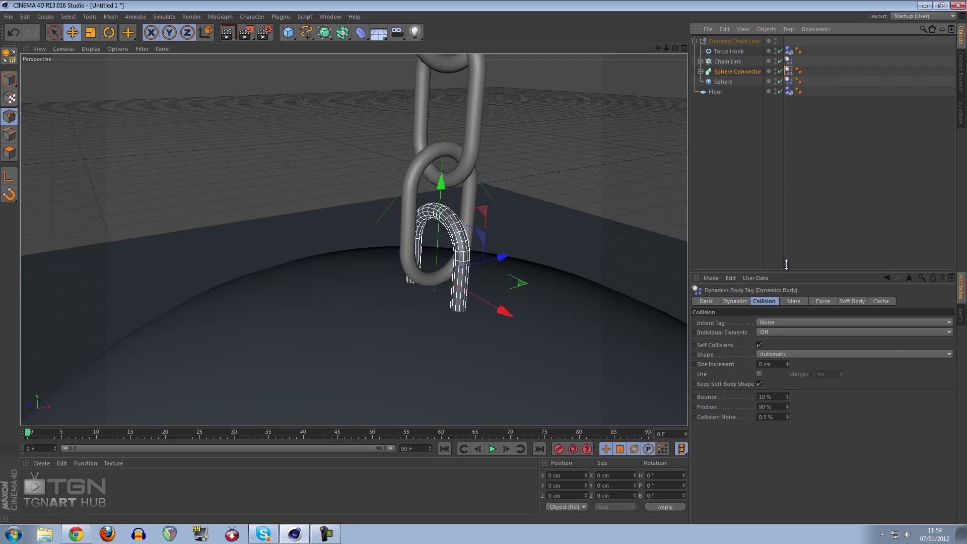
pyautogui.click(768, 354)
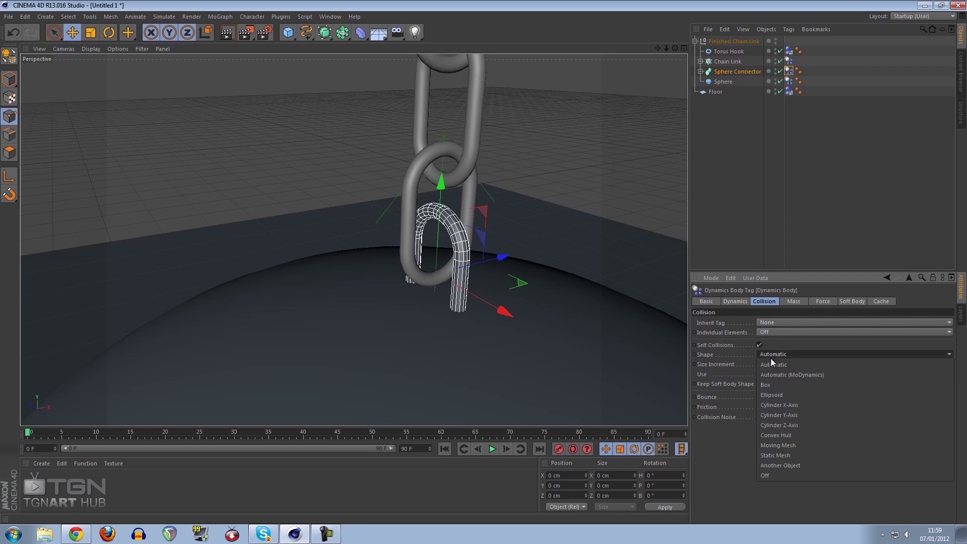
pyautogui.click(811, 446)
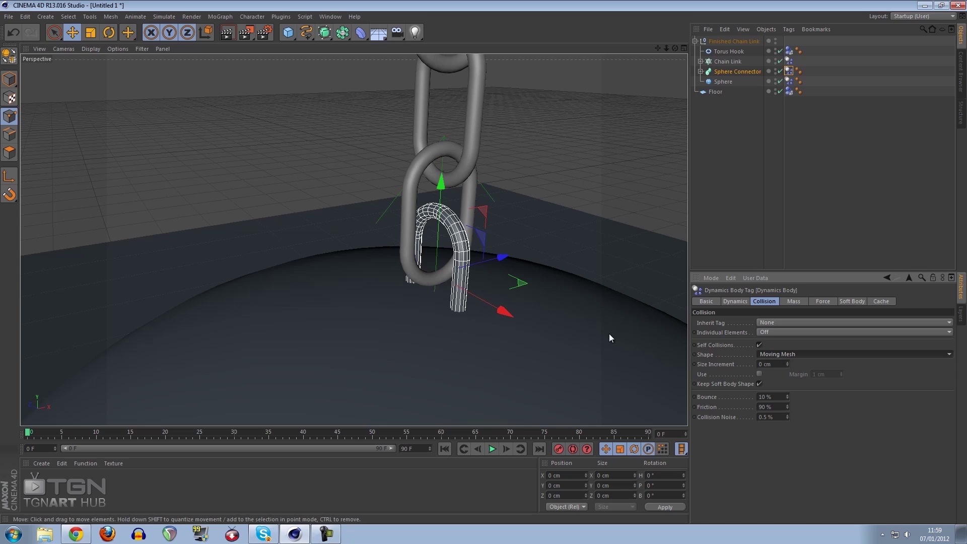
# Set the Chain Link's Dynamics Body collision shape to Moving Mesh and deselect everything
pyautogui.click(789, 61)
pyautogui.click(778, 355)
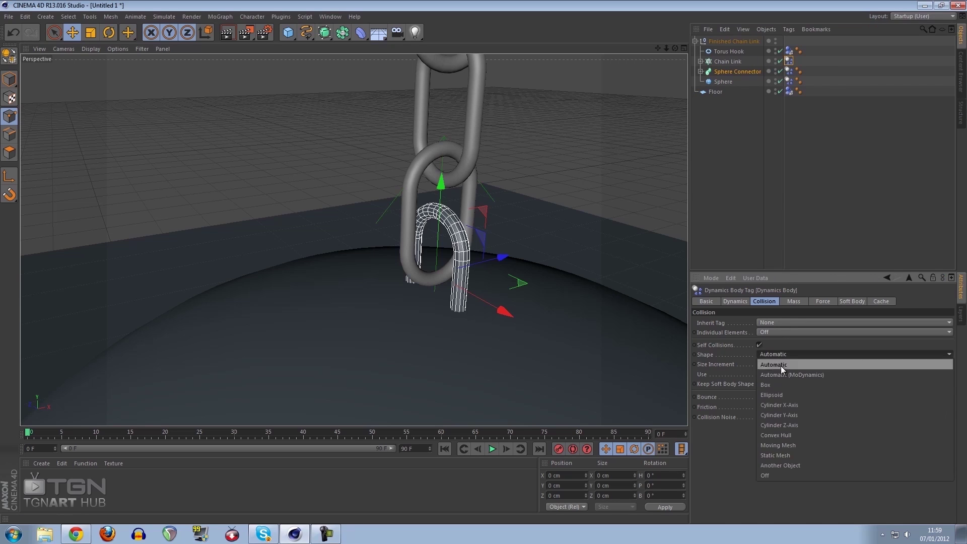
pyautogui.click(808, 443)
pyautogui.click(711, 149)
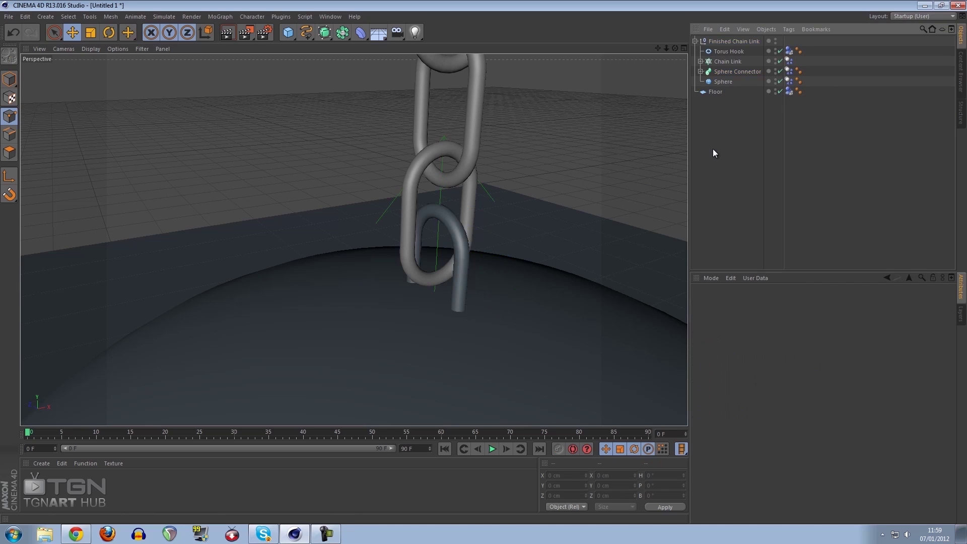
# Play the simulation to check how the chain and ball fall with the Moving Mesh shapes, then stop and rewind to frame 0
pyautogui.moveTo(588, 167)
pyautogui.keyDown('alt'); pyautogui.mouseDown()
pyautogui.moveTo(563, 167)
pyautogui.moveTo(600, 174)
pyautogui.moveTo(608, 148)
pyautogui.moveTo(588, 158)
pyautogui.mouseUp(); pyautogui.keyUp('alt')
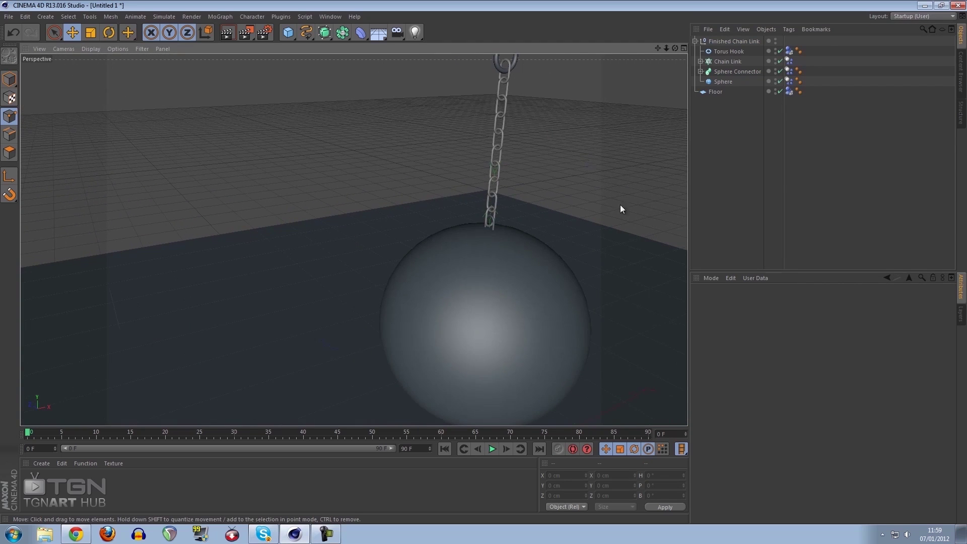
pyautogui.keyDown('alt'); pyautogui.moveTo(567, 203); pyautogui.dragTo(564, 205); pyautogui.keyUp('alt')
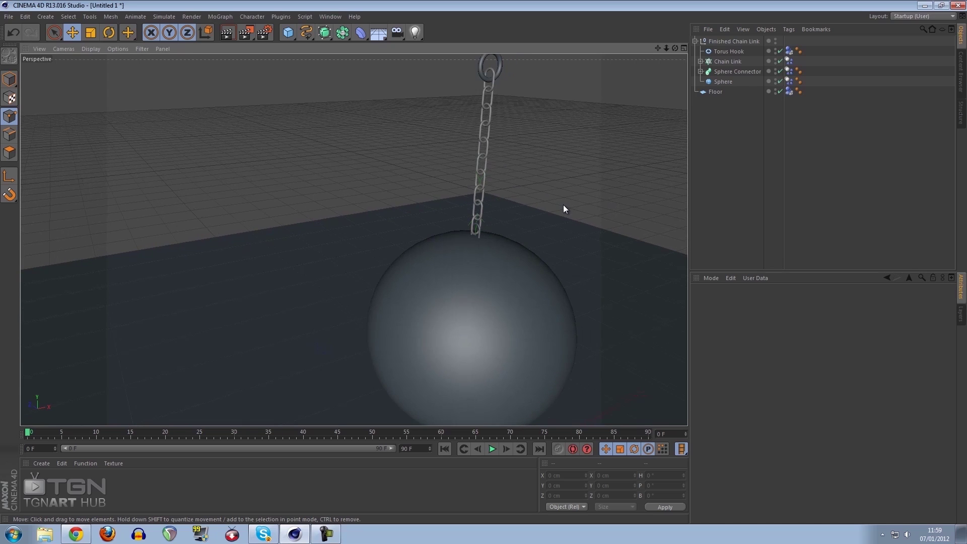
pyautogui.click(491, 449)
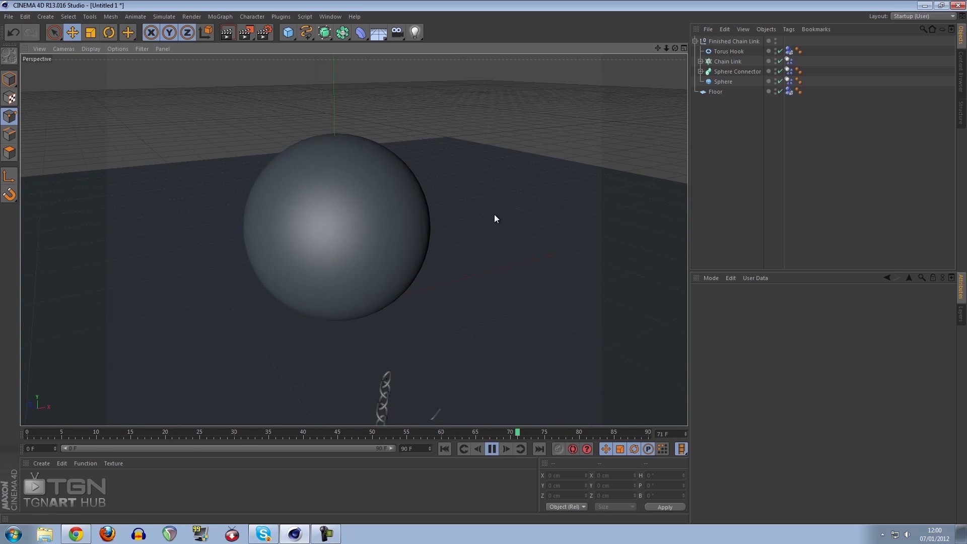
pyautogui.keyDown('alt'); pyautogui.moveTo(505, 259); pyautogui.dragTo(524, 297, button='middle'); pyautogui.keyUp('alt')
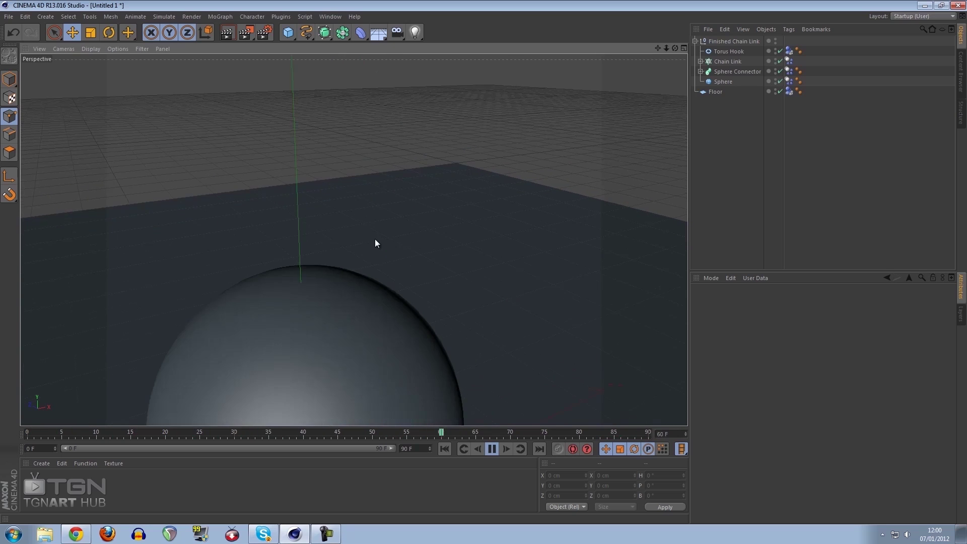
pyautogui.keyDown('alt'); pyautogui.moveTo(511, 298); pyautogui.dragTo(375, 242, button='middle'); pyautogui.keyUp('alt')
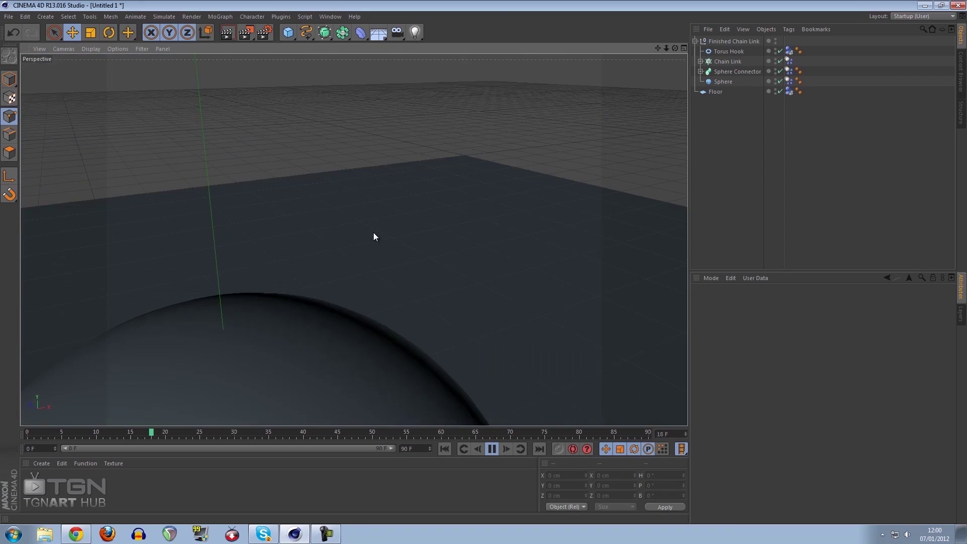
pyautogui.keyDown('alt'); pyautogui.moveTo(374, 231); pyautogui.dragTo(389, 249, button='middle'); pyautogui.keyUp('alt')
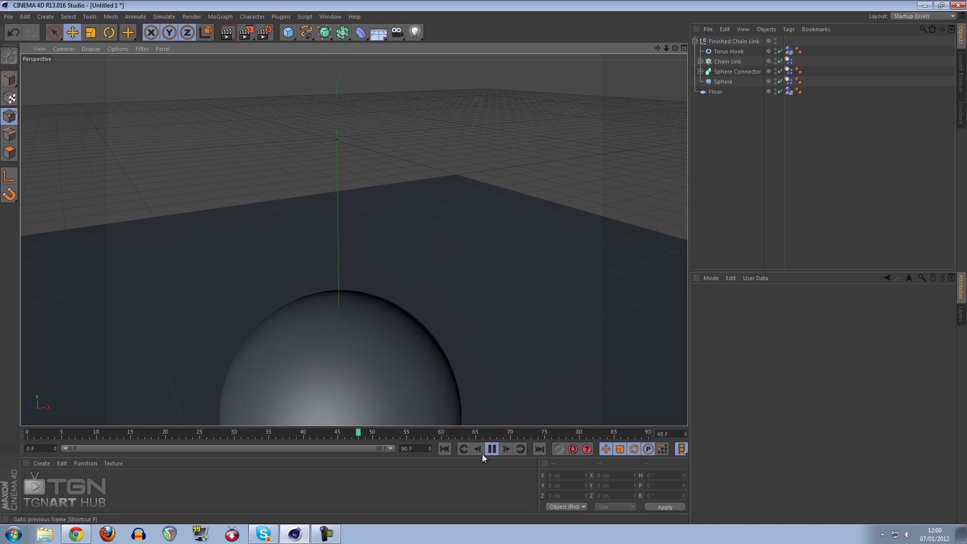
pyautogui.click(487, 449)
pyautogui.click(444, 448)
pyautogui.keyDown('alt'); pyautogui.moveTo(443, 111); pyautogui.dragTo(349, 219, button='middle'); pyautogui.keyUp('alt')
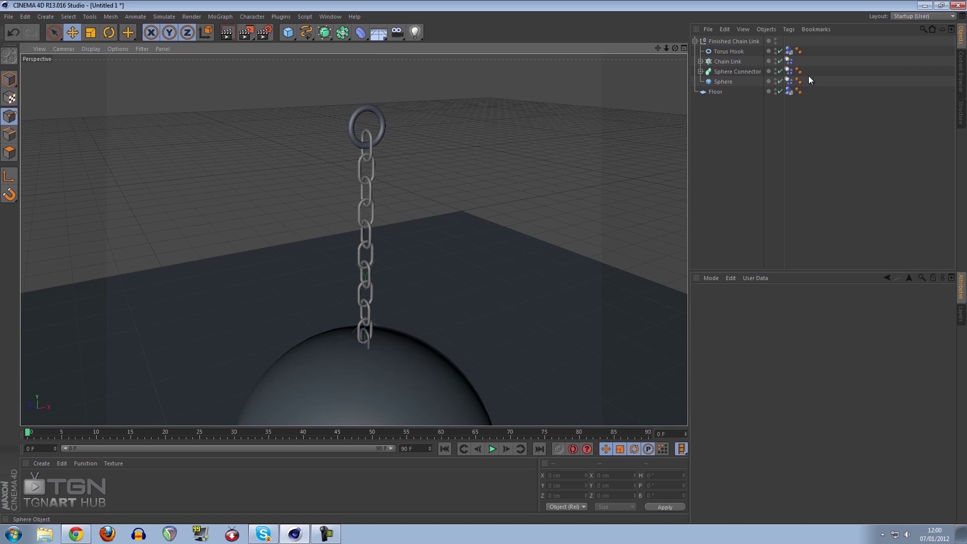
# Set Individual Elements to All in the Chain Link's Dynamics Body collision settings
pyautogui.click(789, 62)
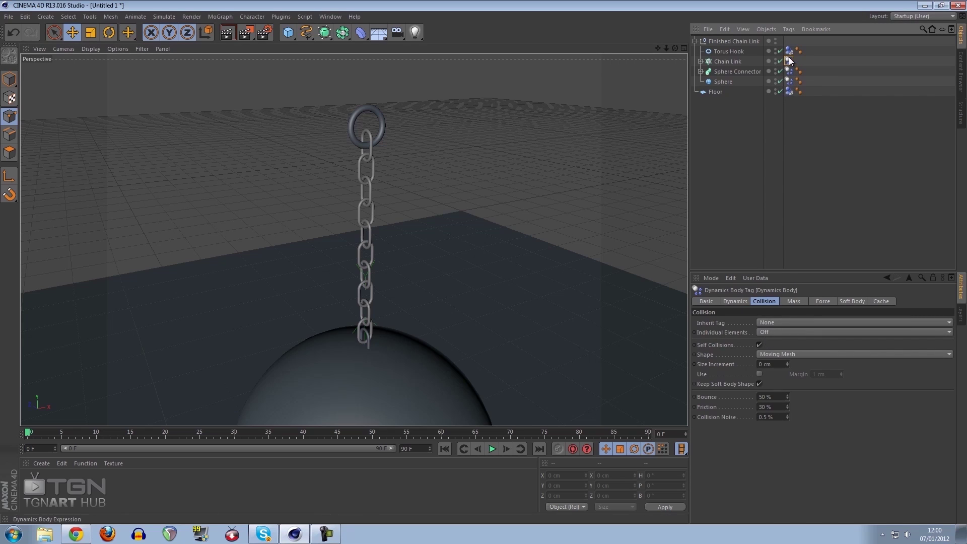
pyautogui.click(730, 62)
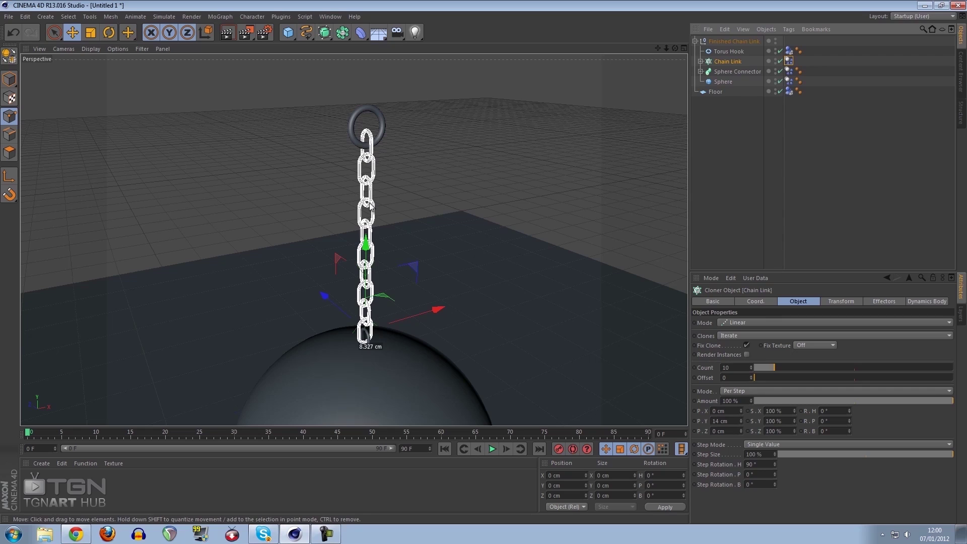
pyautogui.click(789, 71)
pyautogui.click(766, 331)
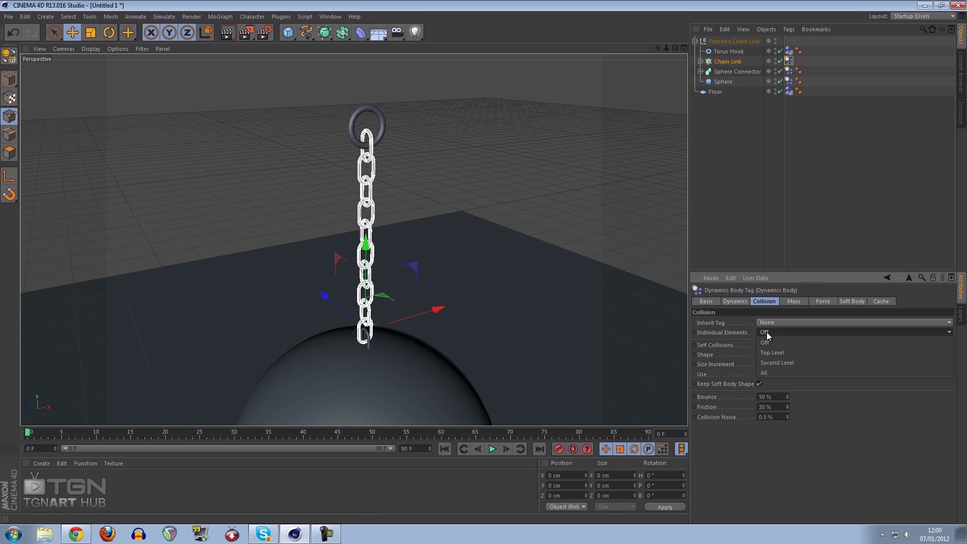
pyautogui.click(776, 367)
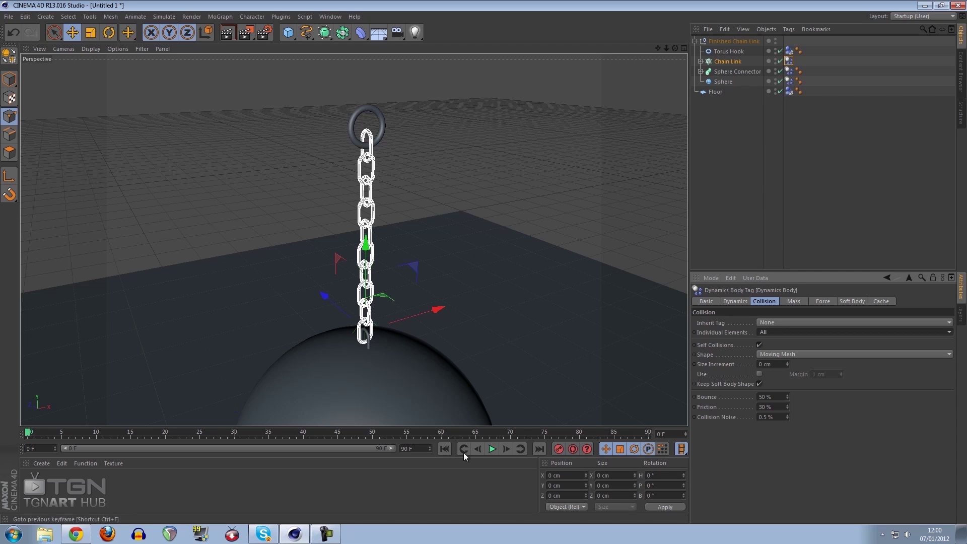
# Play the simulation to test the chain links as individual elements, and return to the first frame
pyautogui.click(492, 448)
pyautogui.keyDown('alt'); pyautogui.moveTo(486, 292); pyautogui.dragTo(514, 274); pyautogui.keyUp('alt')
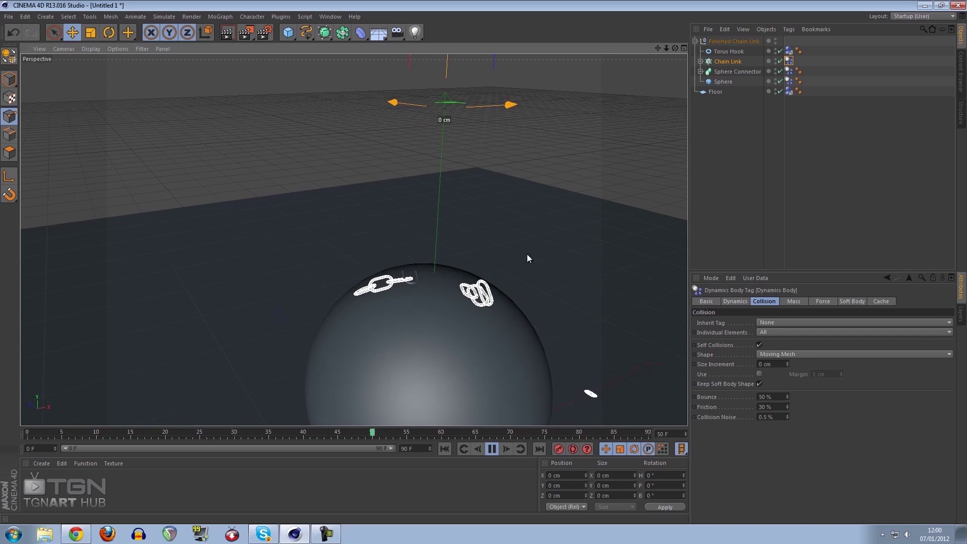
pyautogui.click(700, 138)
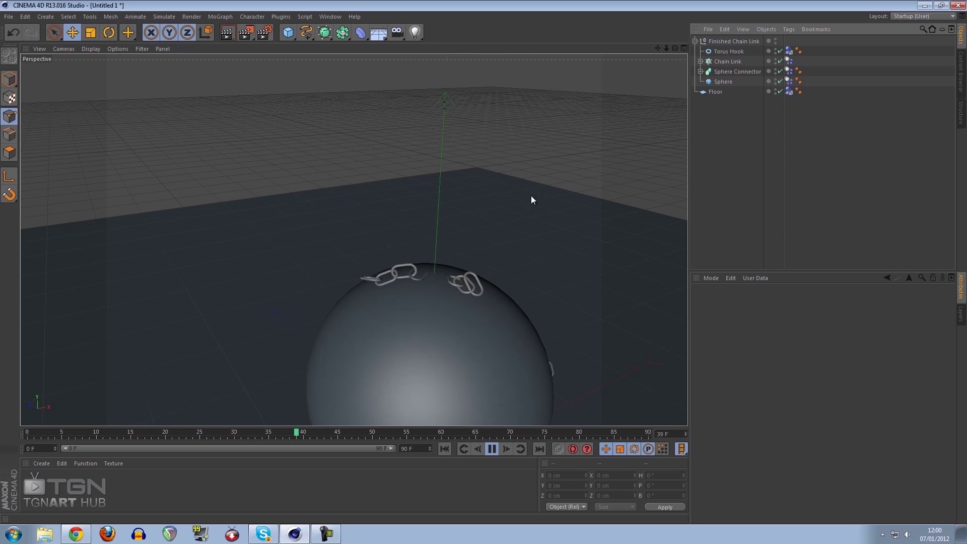
pyautogui.click(493, 449)
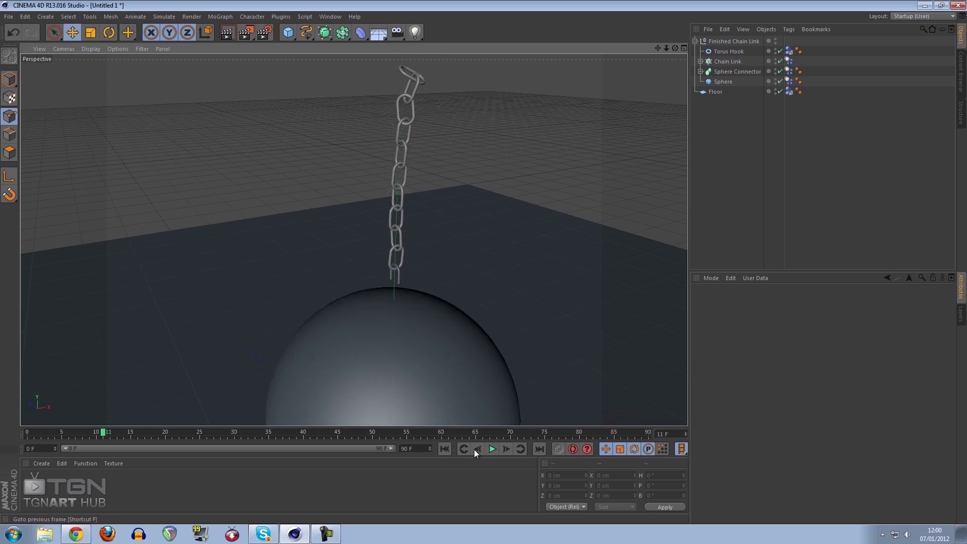
pyautogui.click(444, 448)
pyautogui.keyDown('alt'); pyautogui.moveTo(487, 131); pyautogui.dragTo(418, 201); pyautogui.keyUp('alt')
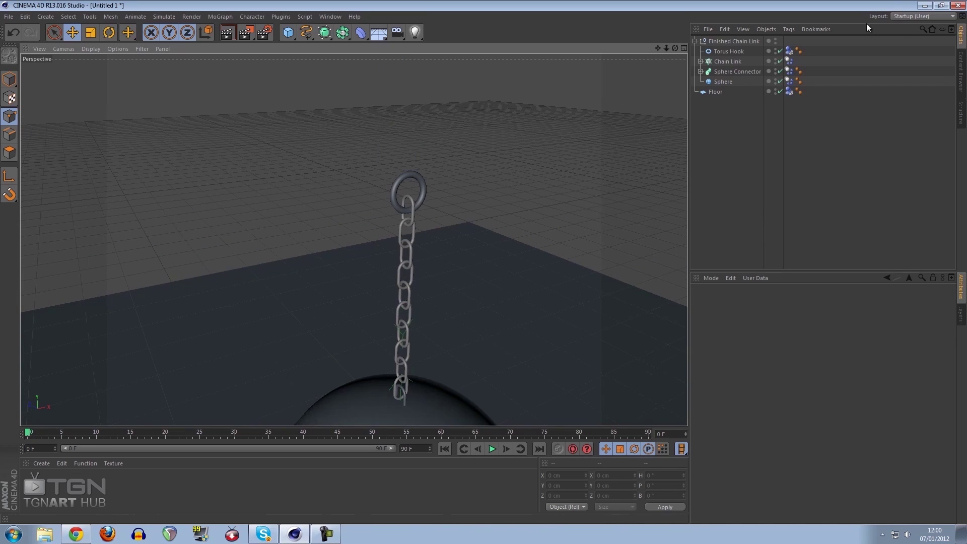
# Set the Torus Hook's Dynamics Body collision shape to Static Mesh, with 10 % bounce and 90 % friction
pyautogui.click(789, 50)
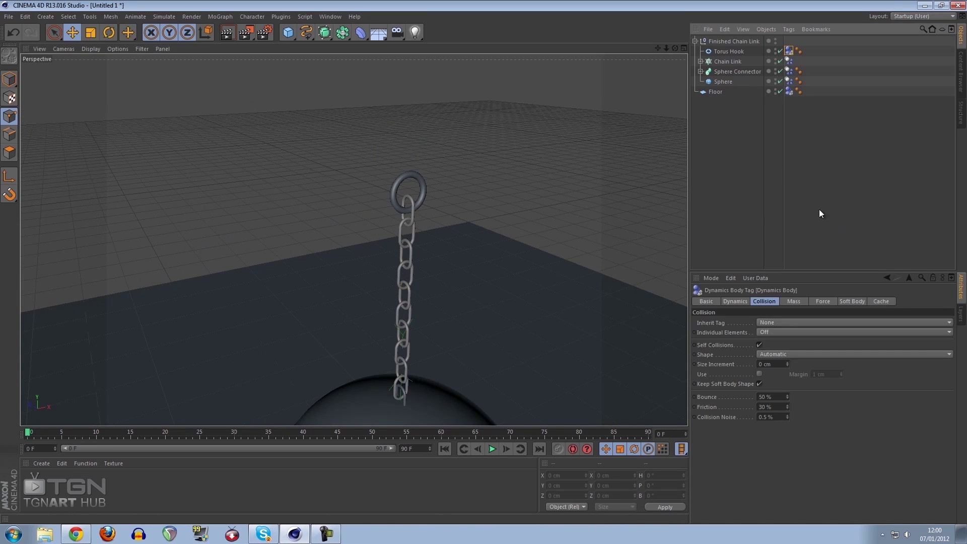
pyautogui.click(783, 353)
pyautogui.click(804, 458)
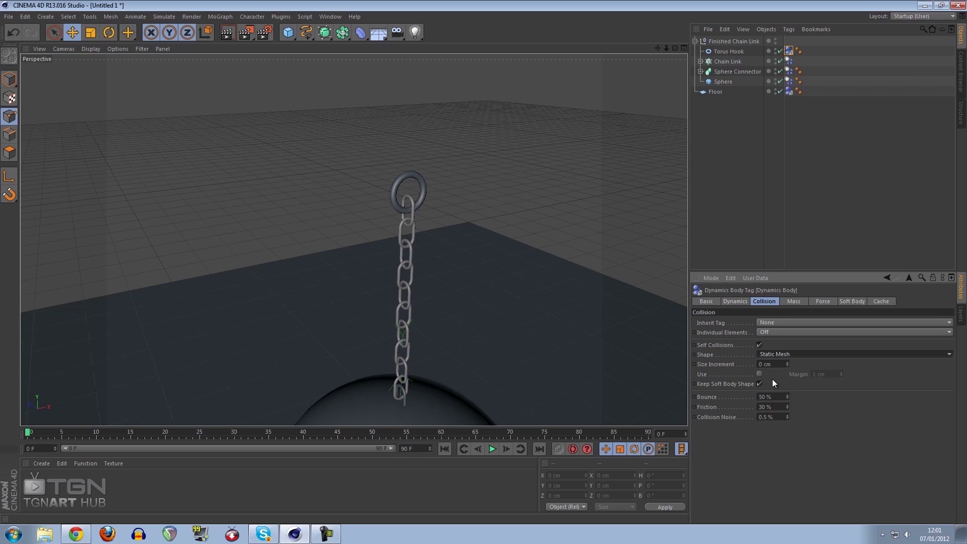
pyautogui.doubleClick(765, 397)
pyautogui.write('10')
pyautogui.press('Tab')
pyautogui.write('90')
pyautogui.press('Return')
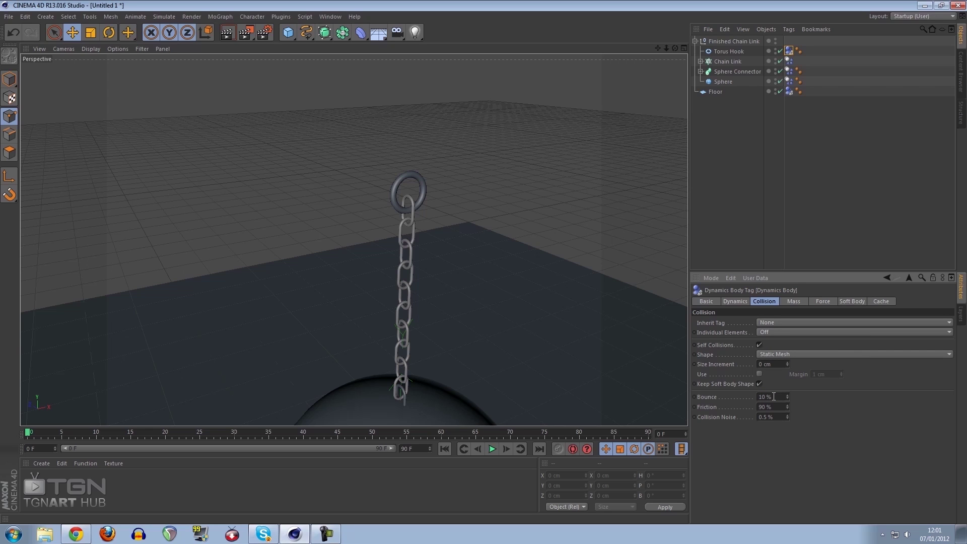
# Play the simulation to check how the chain hangs from the Torus Hook, and rewind to the start
pyautogui.scroll(3, 523, 228)
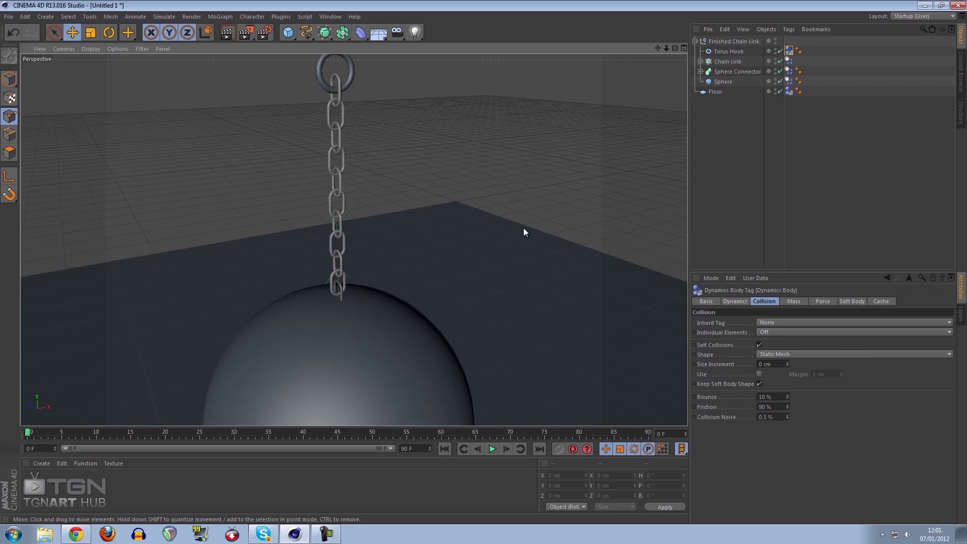
pyautogui.keyDown('alt'); pyautogui.moveTo(524, 228); pyautogui.dragTo(554, 248); pyautogui.keyUp('alt')
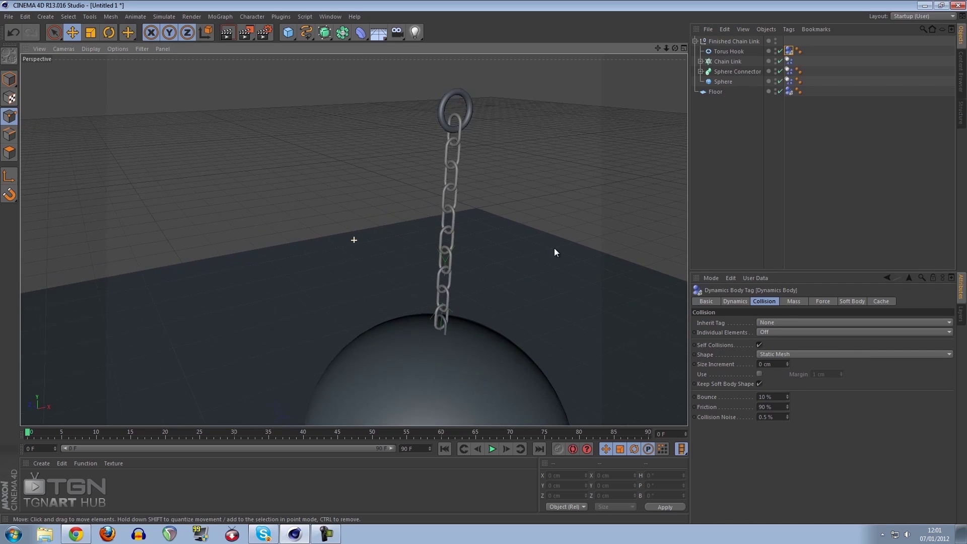
pyautogui.click(492, 449)
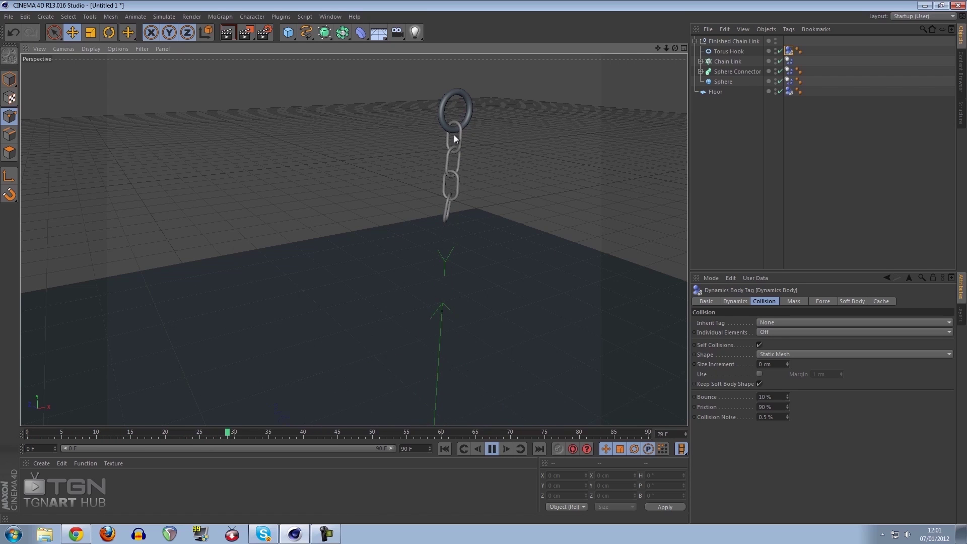
pyautogui.keyDown('alt'); pyautogui.moveTo(473, 297); pyautogui.dragTo(455, 234); pyautogui.keyUp('alt')
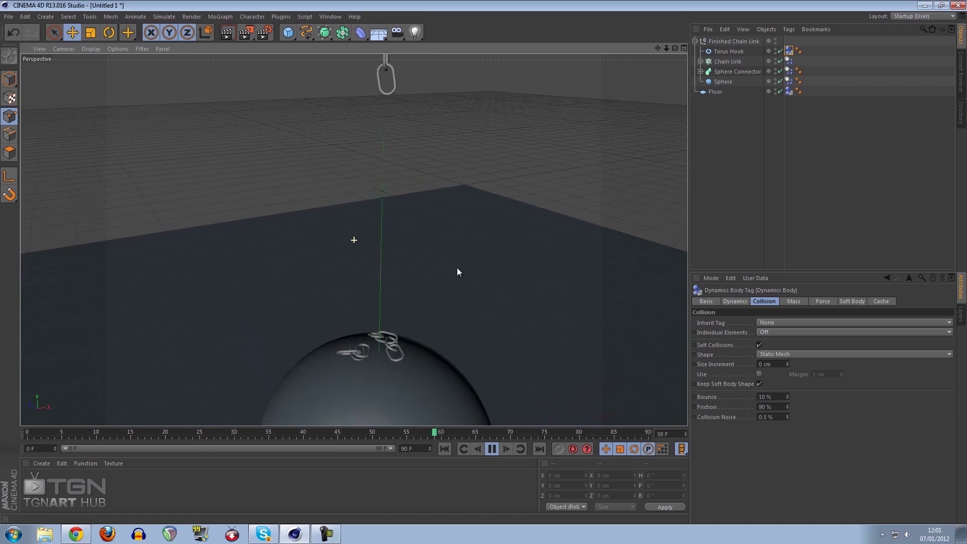
pyautogui.click(492, 449)
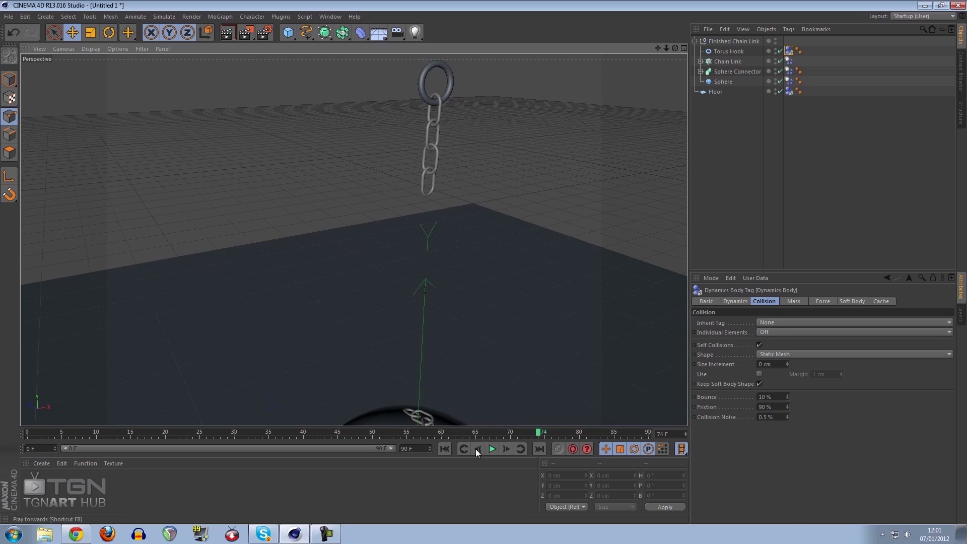
pyautogui.click(443, 449)
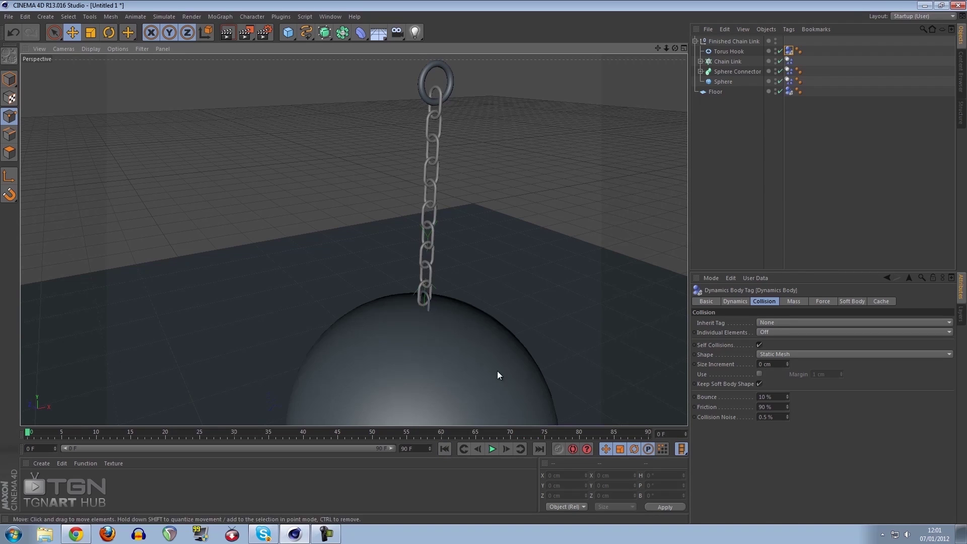